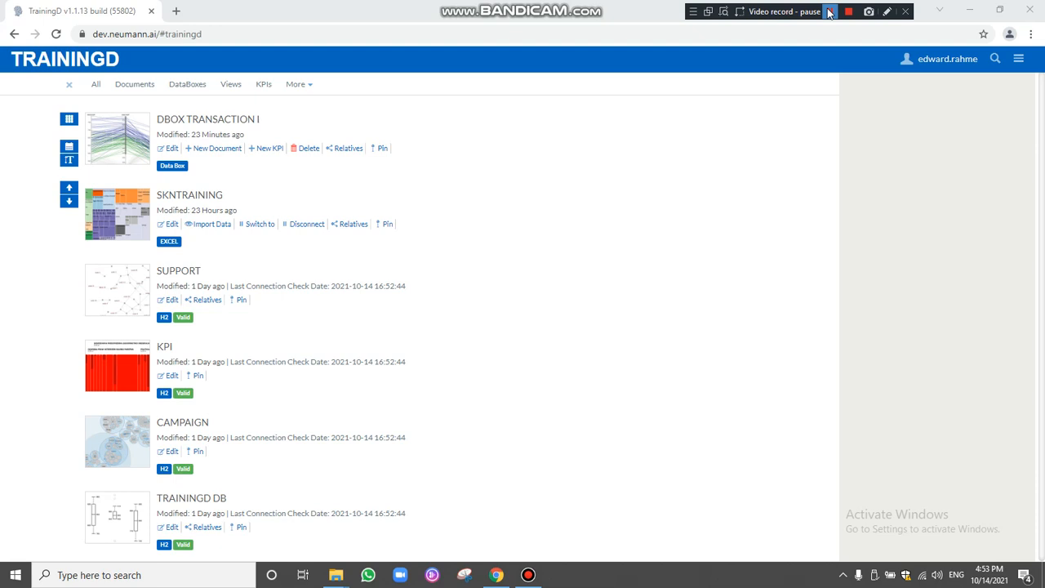
left_click(828, 11)
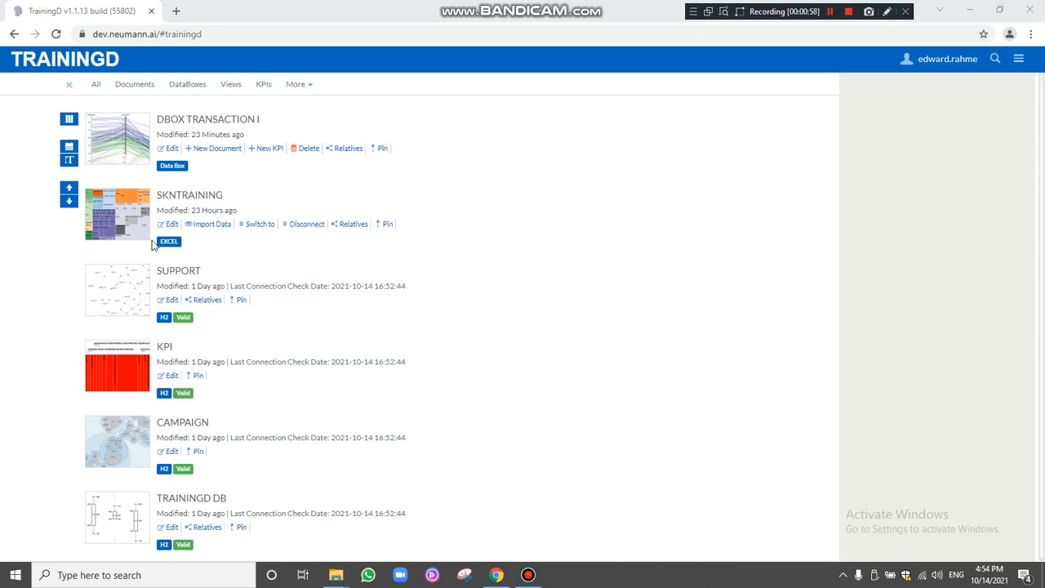
Step: Create a new view based on the TrxC dataset of the SKNTraining data source
left_click(179, 200)
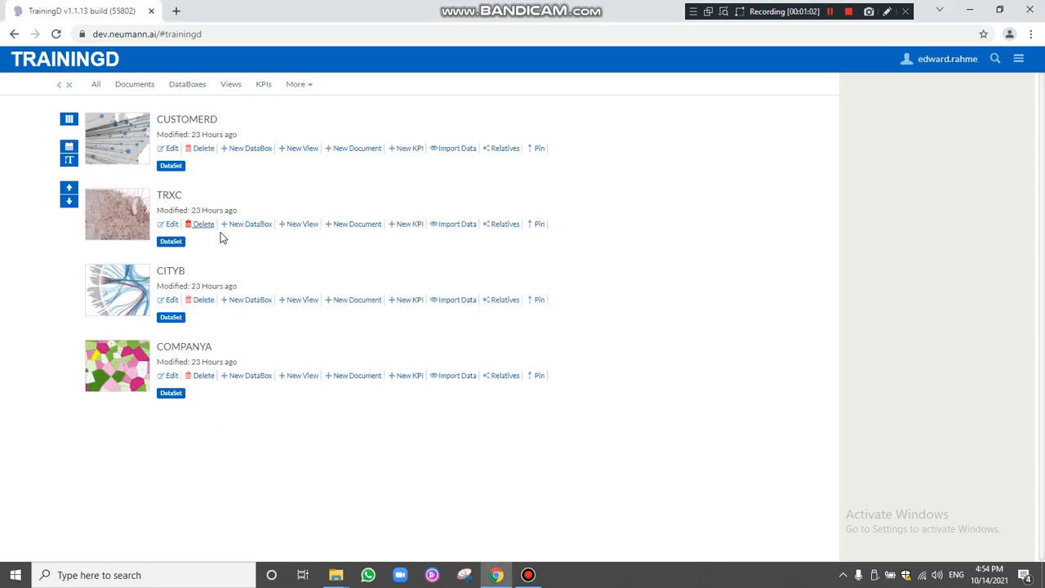
left_click(1020, 64)
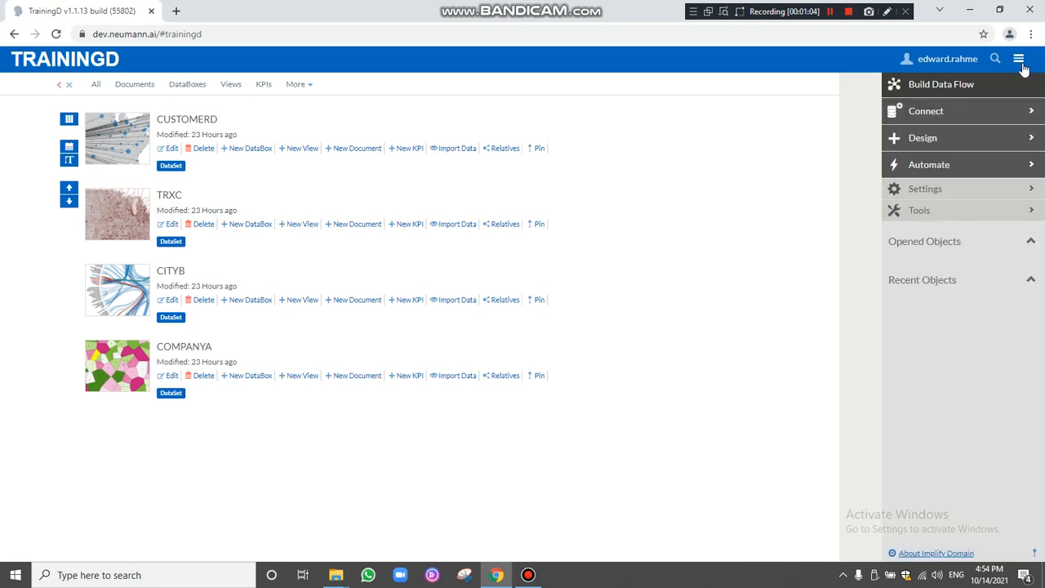
left_click(905, 141)
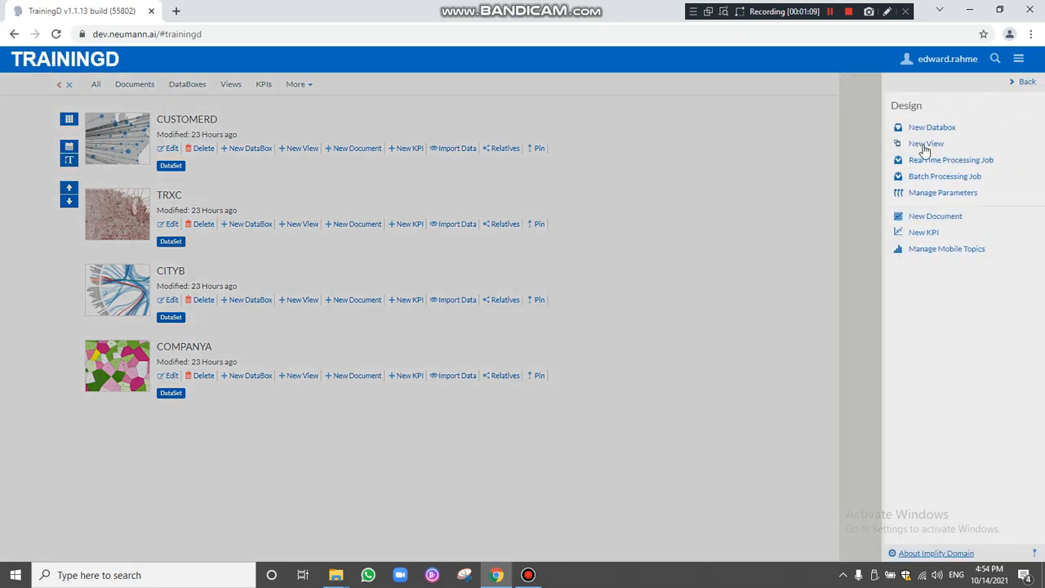
left_click(925, 145)
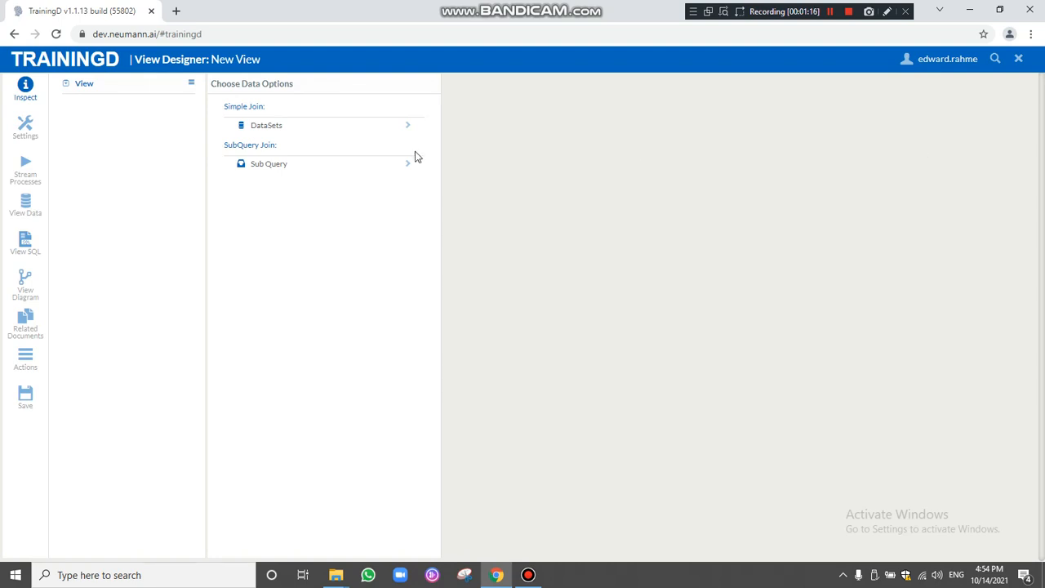
left_click(271, 131)
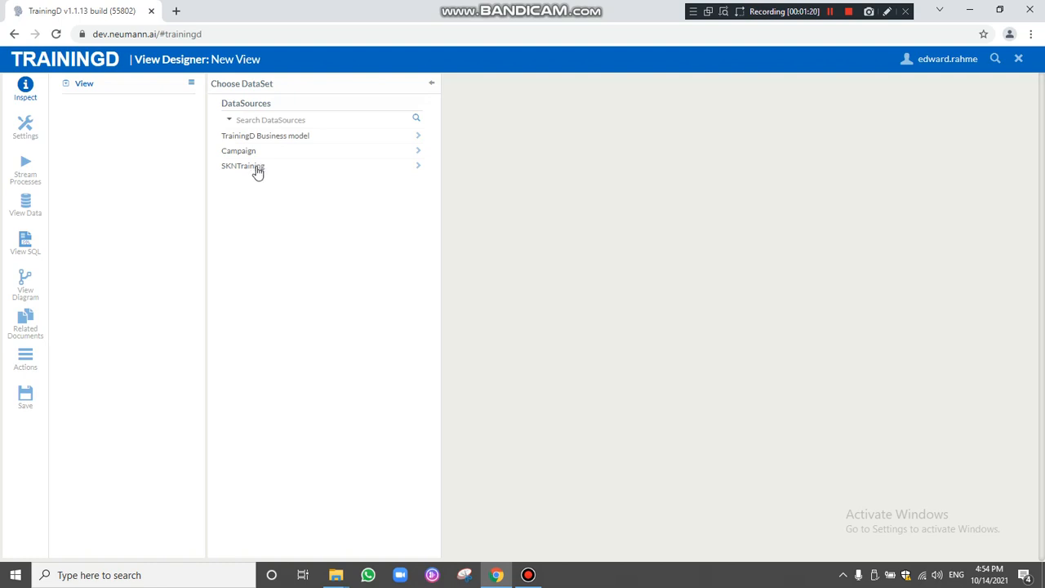
left_click(257, 168)
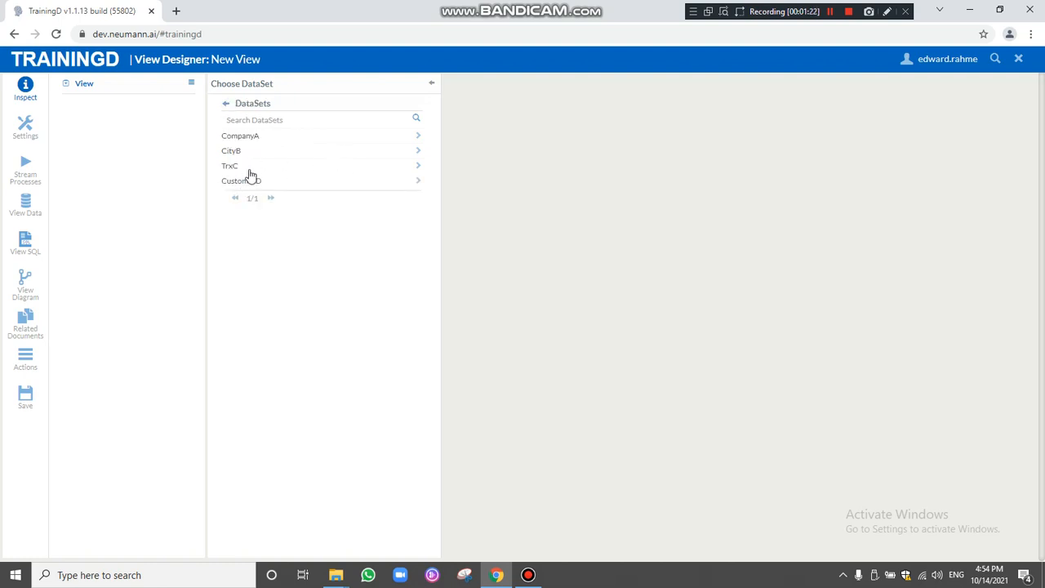
left_click(231, 168)
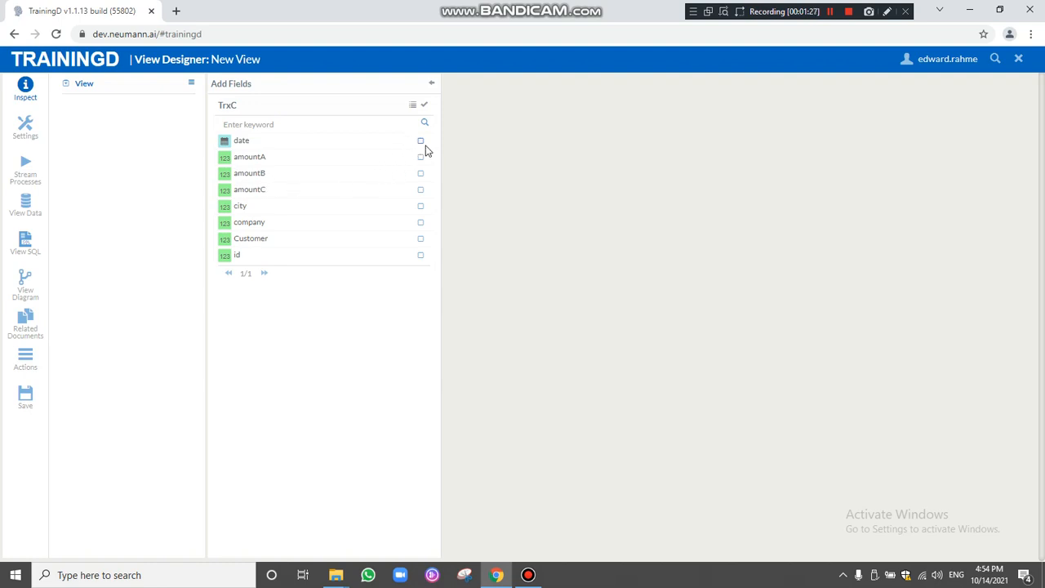
Step: Add the fields id, date, amountA, city, company and Customer from TrxC to the view
left_click(421, 254)
left_click(420, 141)
left_click(420, 157)
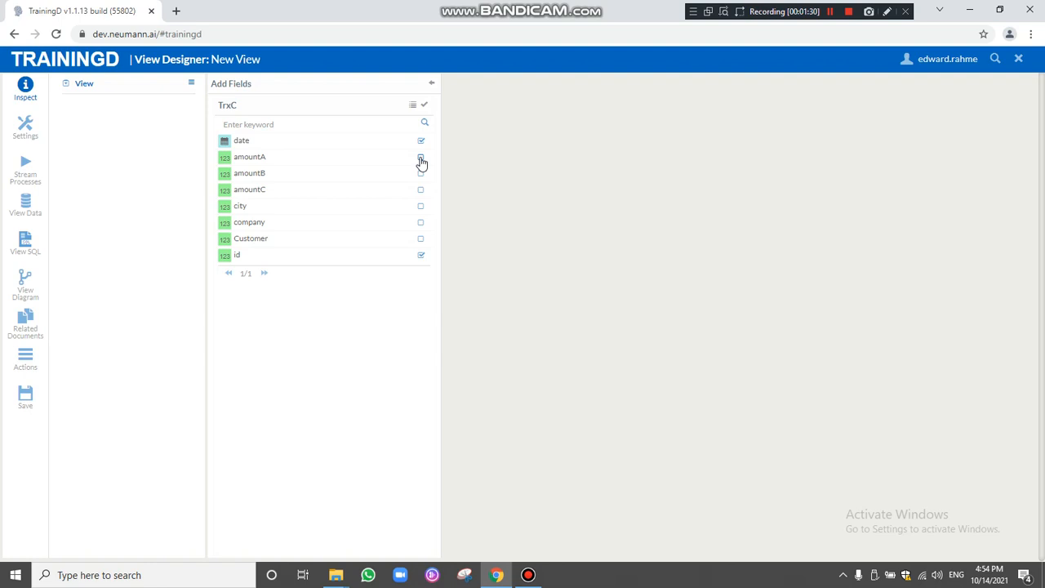
left_click(421, 206)
left_click(421, 223)
left_click(421, 239)
left_click(425, 108)
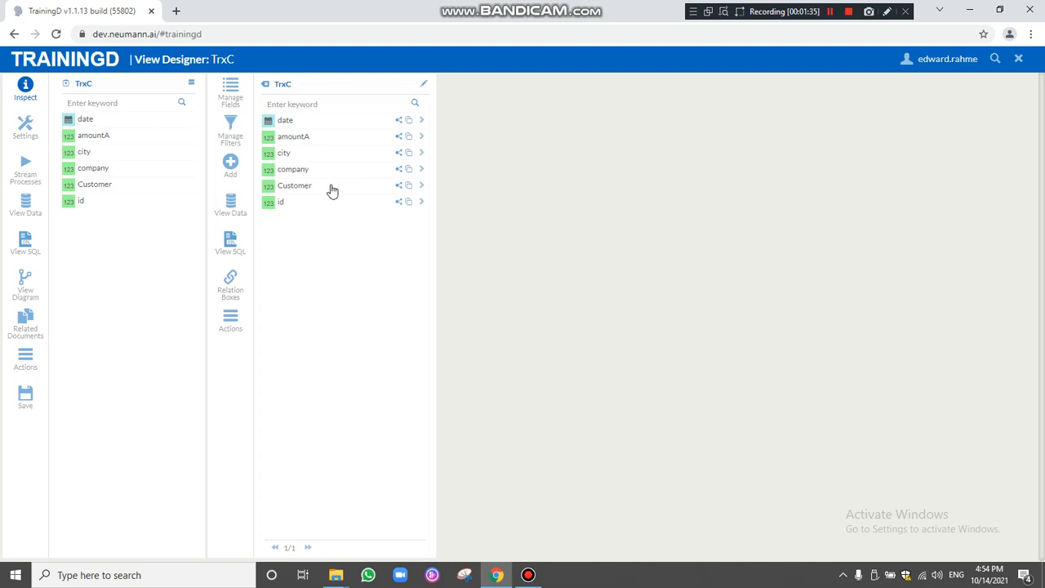
Step: Convert the city field to a Foreign field with the CityB dataset from SKNTraining as its lookup
left_click(421, 152)
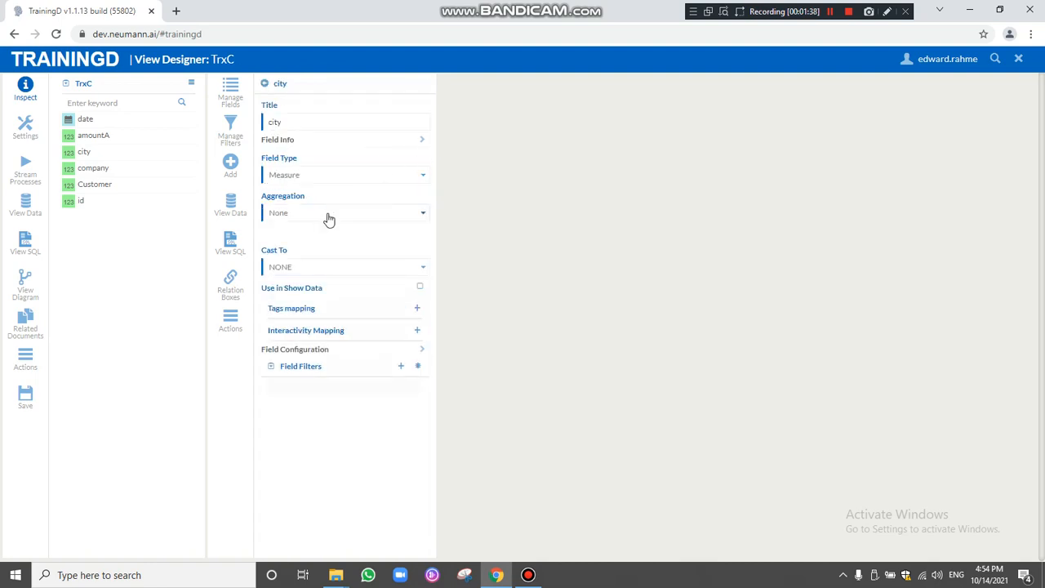
left_click(326, 174)
left_click(307, 253)
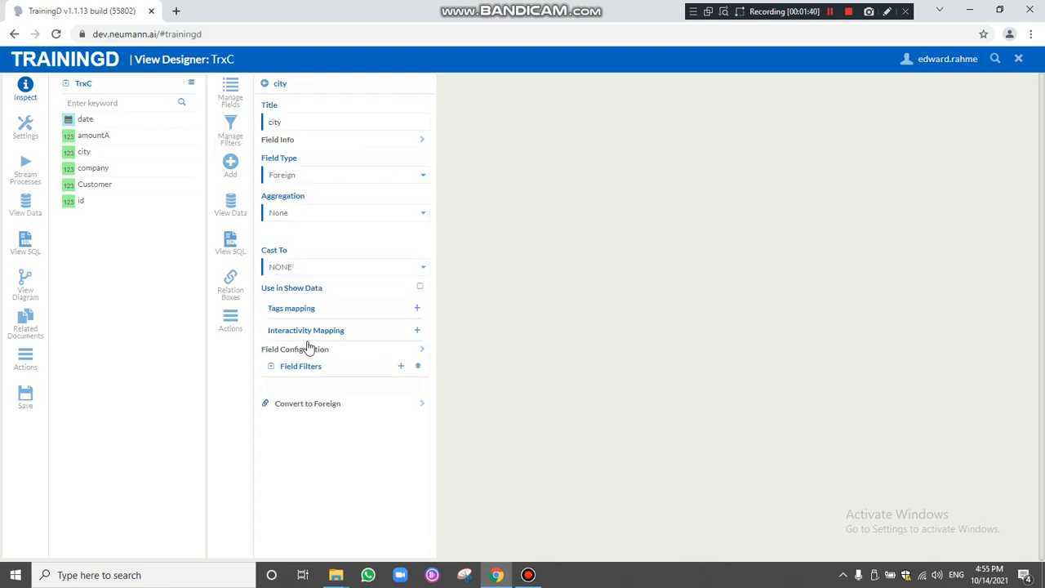
left_click(302, 408)
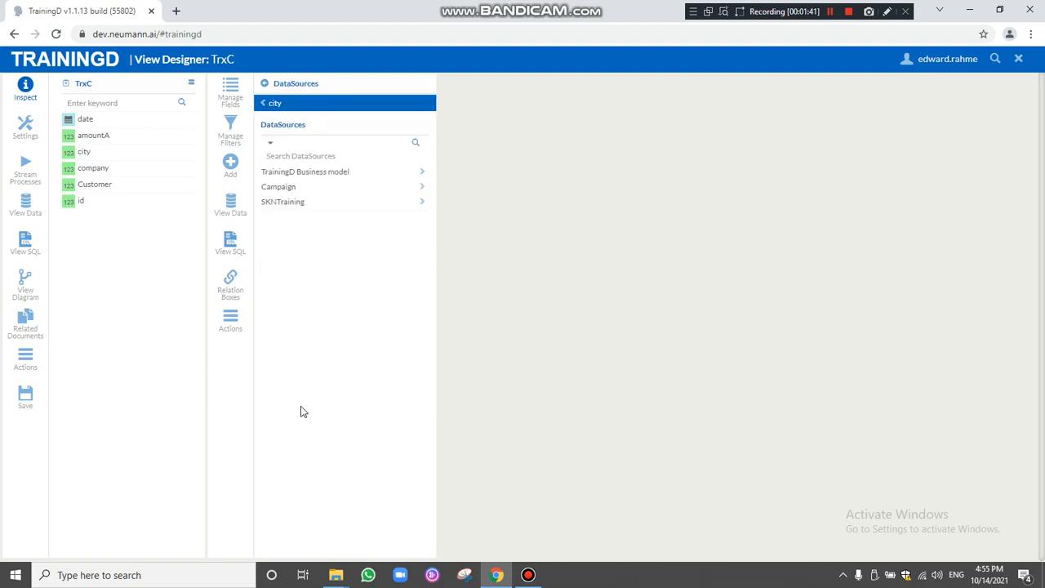
left_click(287, 203)
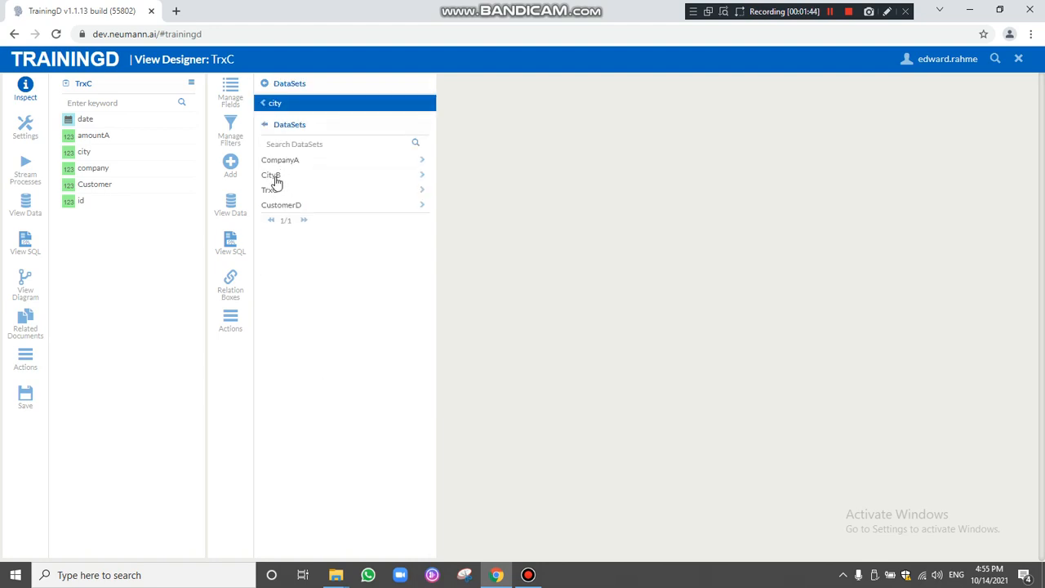
left_click(275, 182)
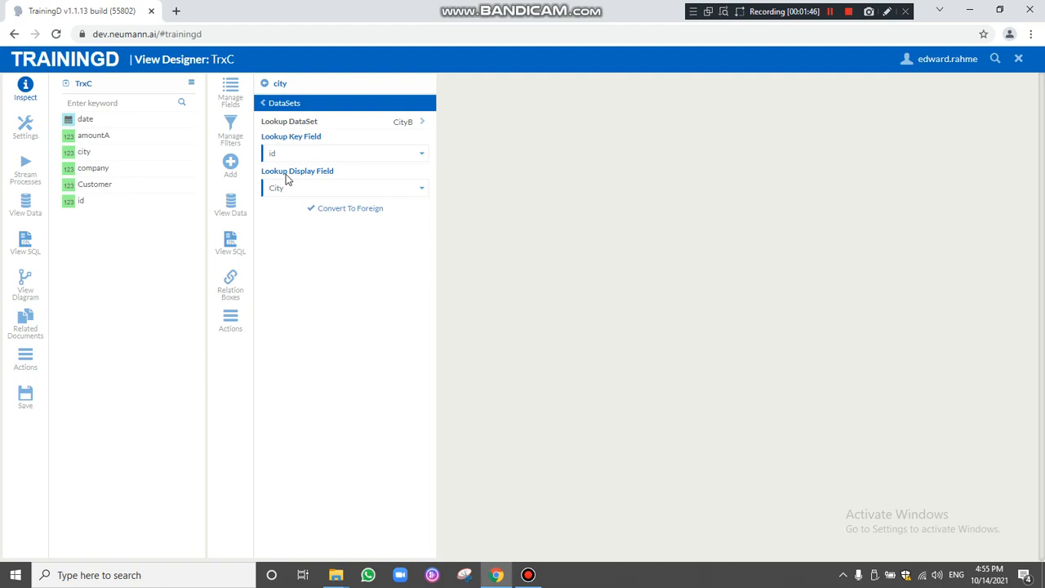
left_click(342, 213)
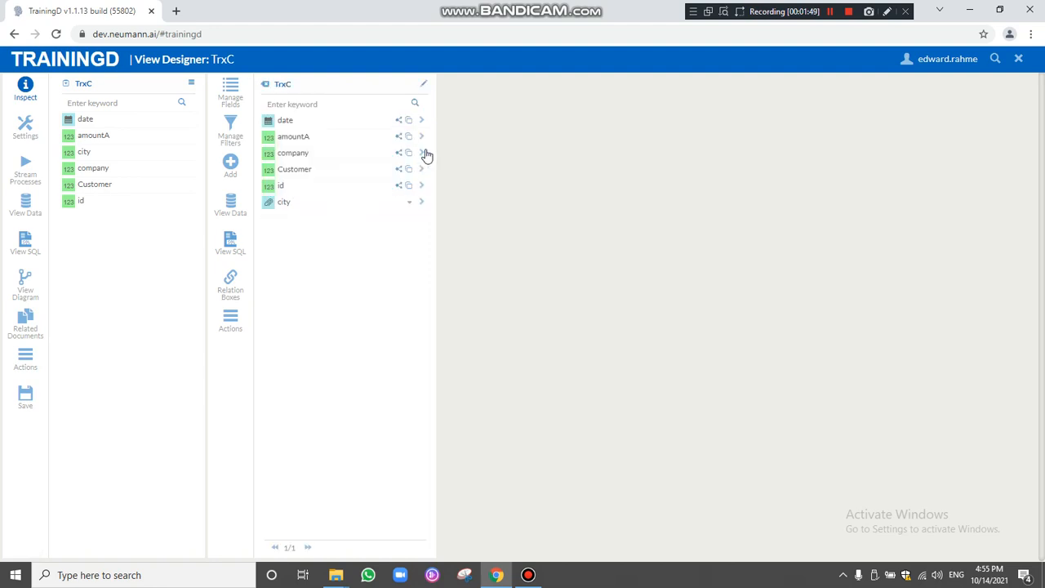
Step: Convert the company field to a Foreign field with the CompanyA dataset from SKNTraining as its lookup
left_click(421, 154)
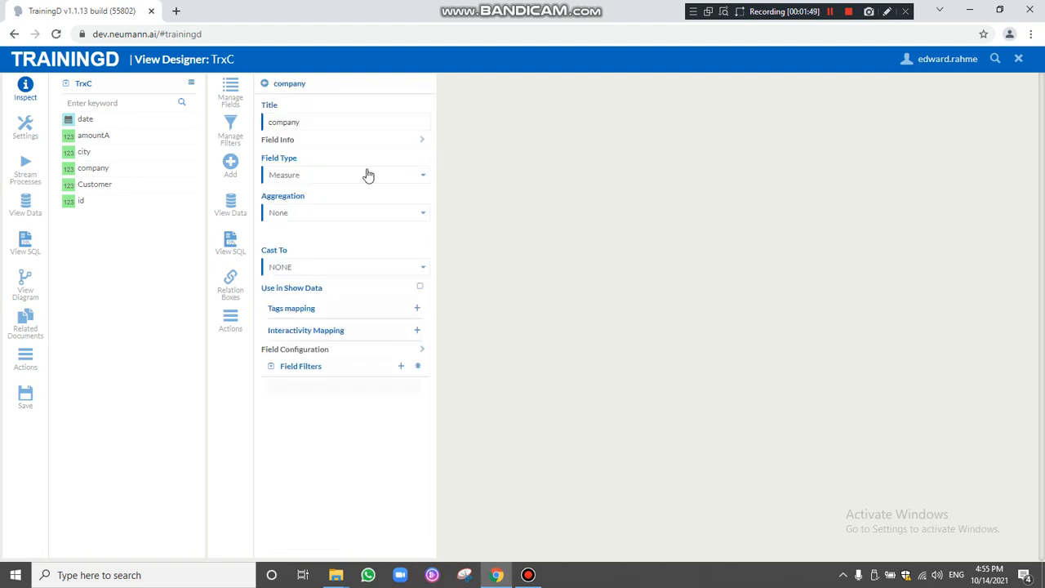
left_click(320, 181)
left_click(295, 250)
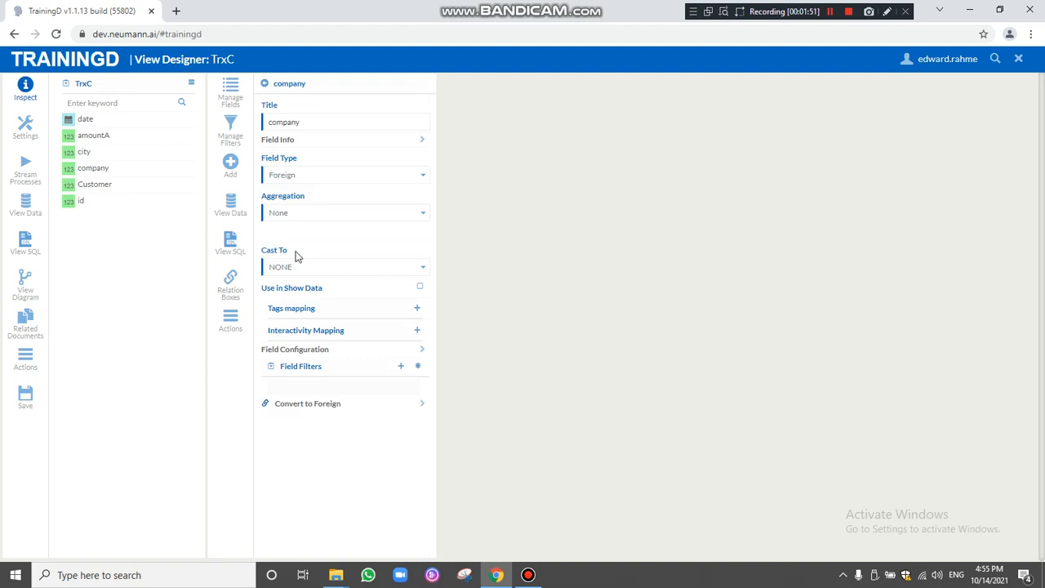
left_click(299, 411)
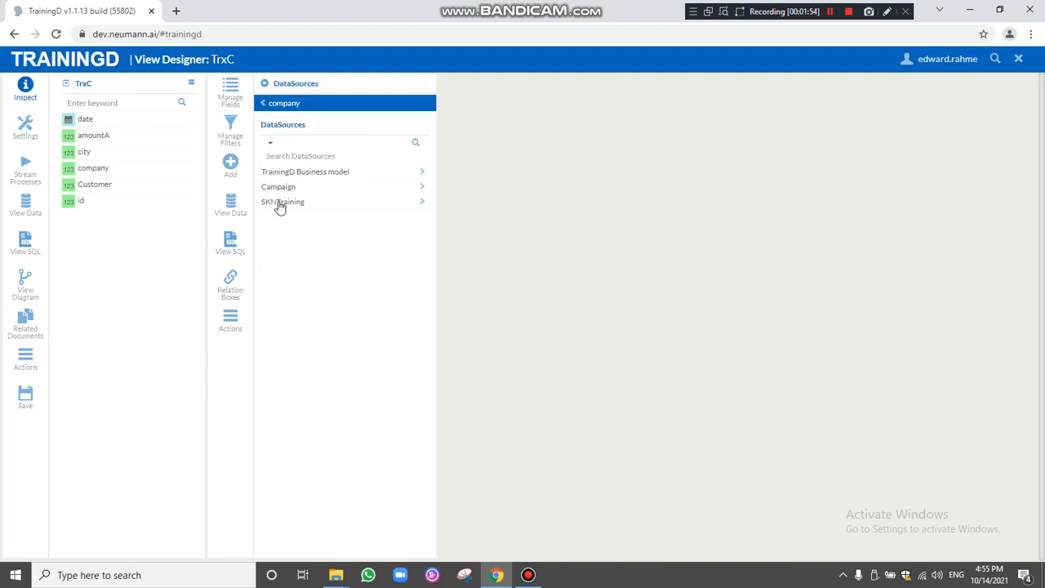
left_click(279, 204)
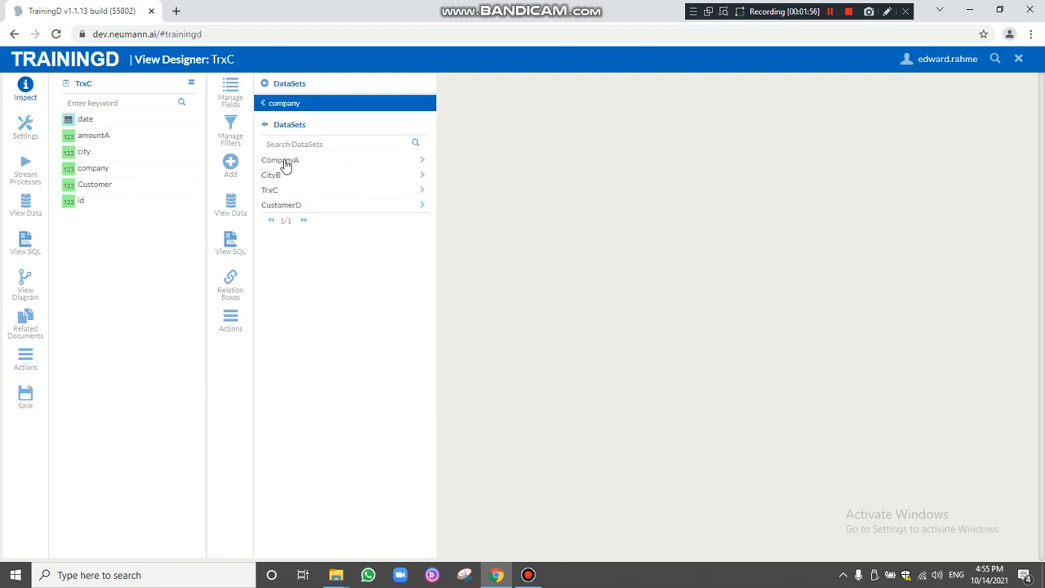
left_click(286, 166)
left_click(360, 213)
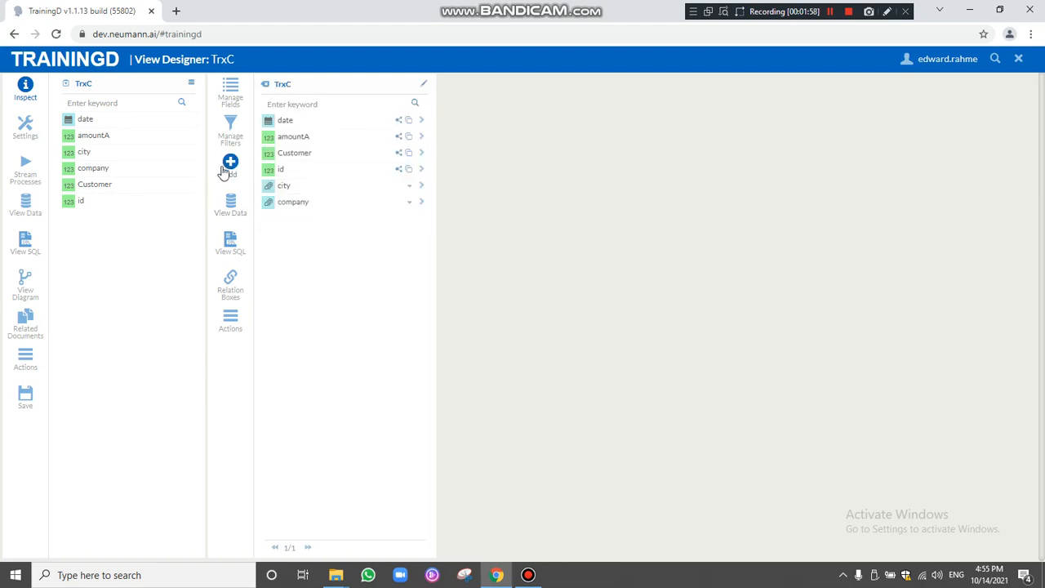
Step: Add a simple-join box to the TrxC master box using the CustomerD dataset
left_click(230, 163)
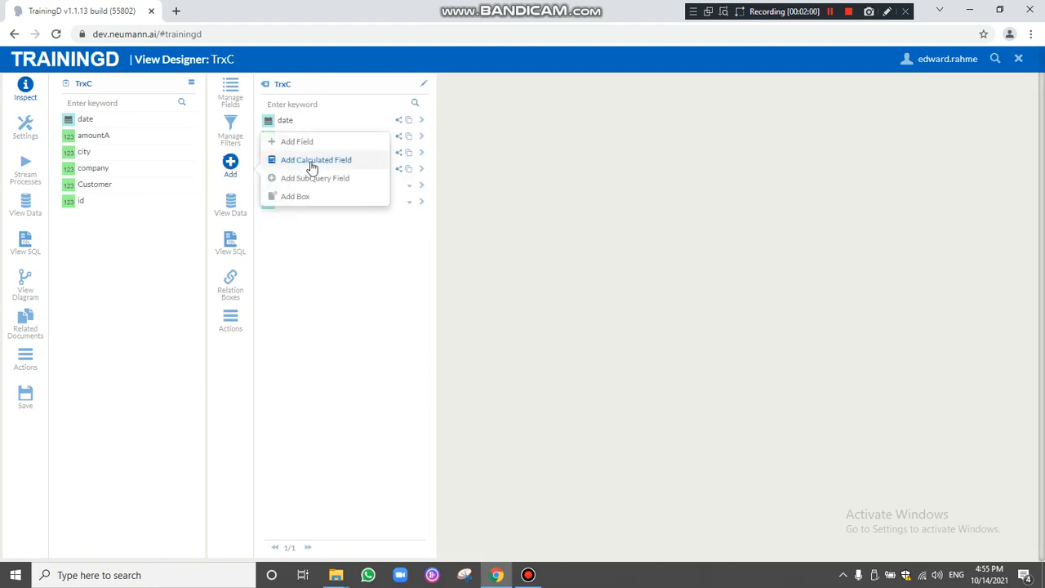
left_click(300, 196)
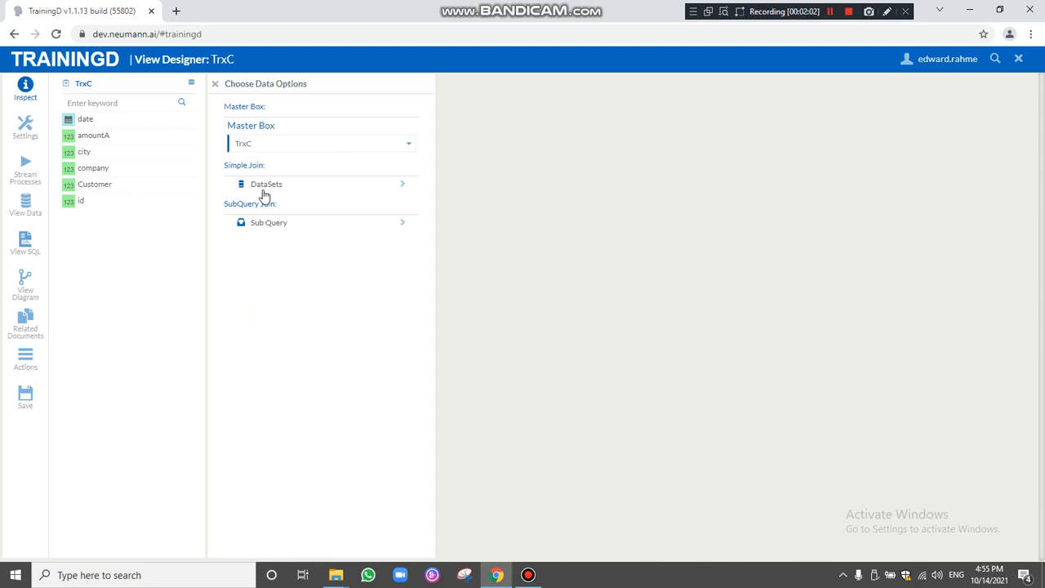
left_click(263, 188)
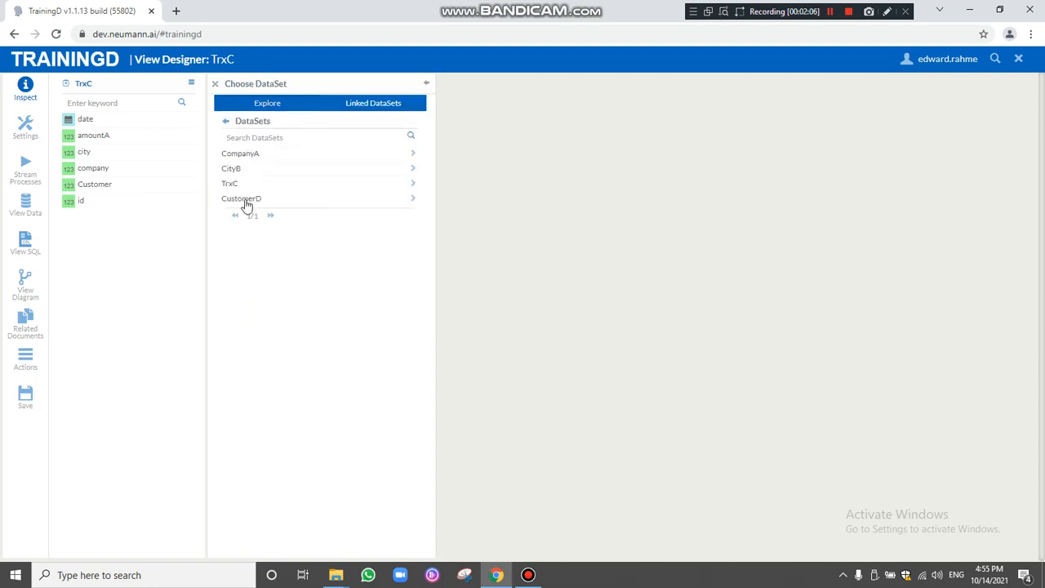
left_click(247, 202)
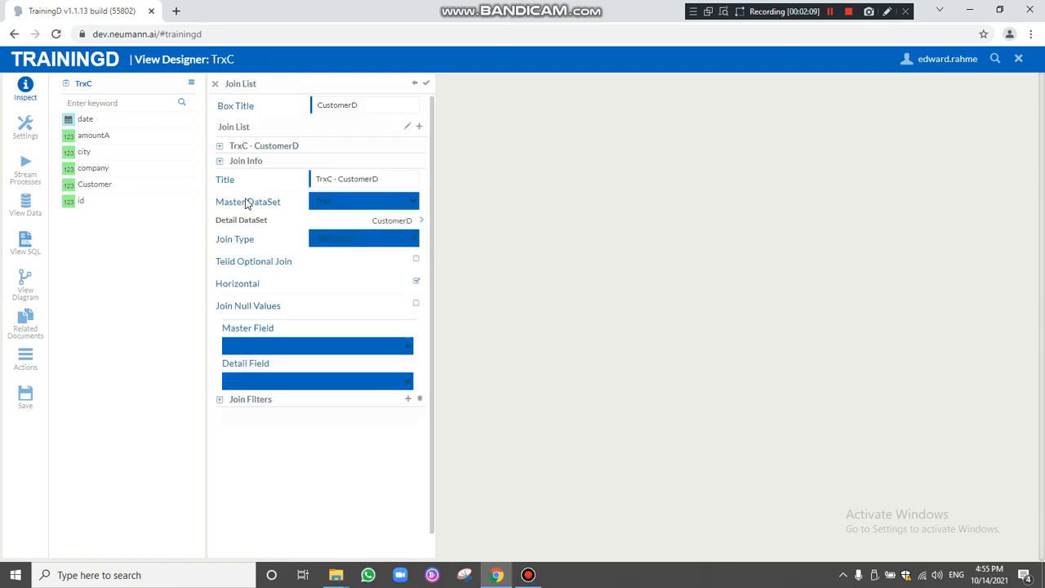
Step: Join the master field Customer to the detail field ID and add CustomerD's Email field to the new box
left_click(271, 359)
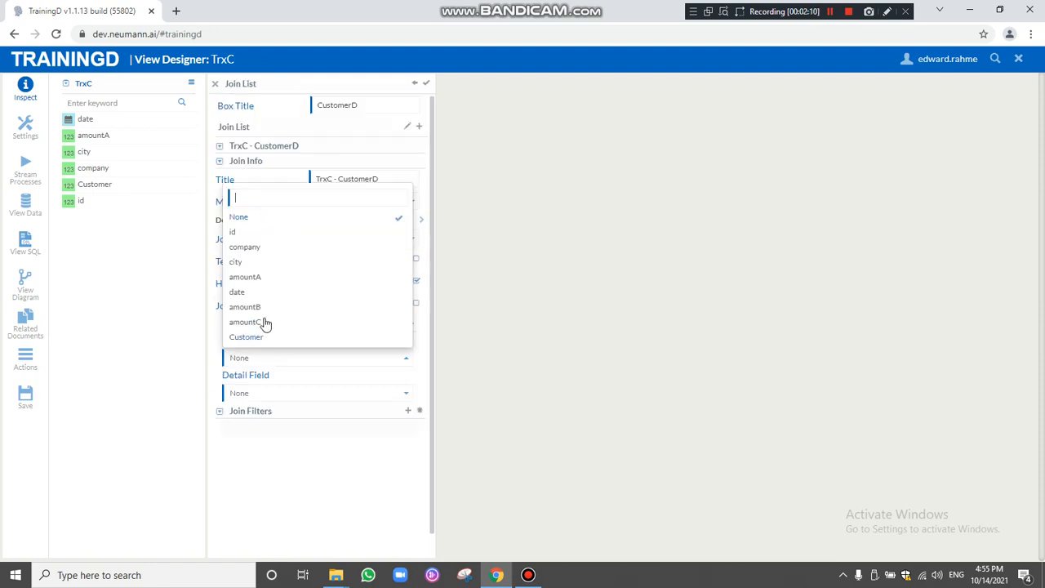
left_click(256, 338)
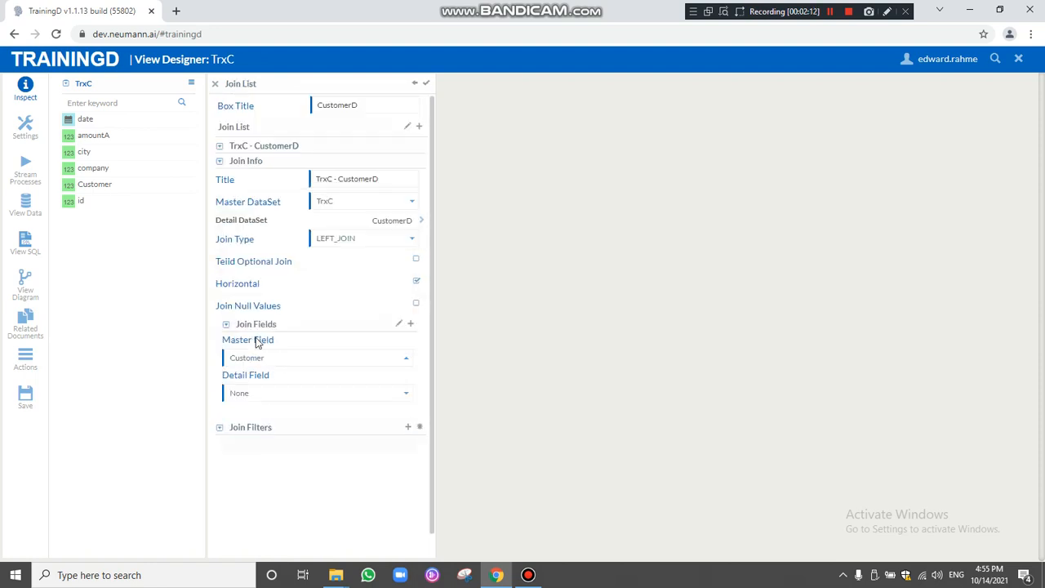
left_click(282, 396)
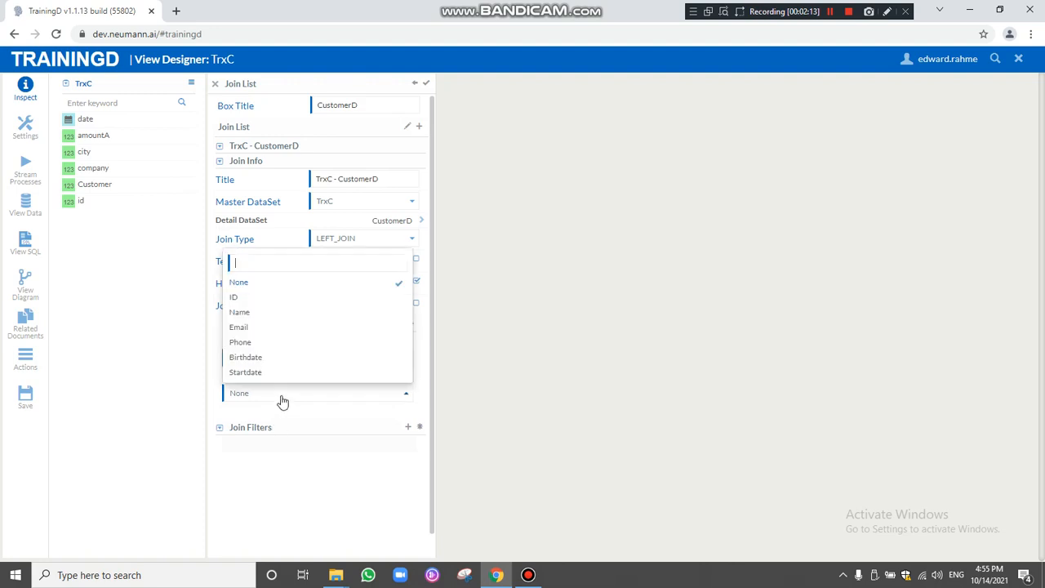
left_click(238, 299)
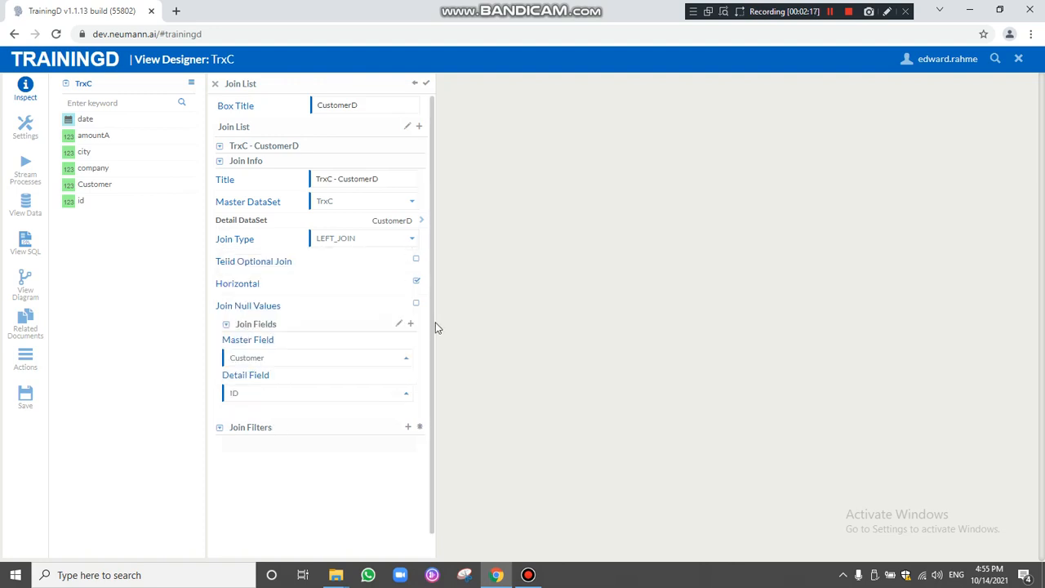
left_click(425, 87)
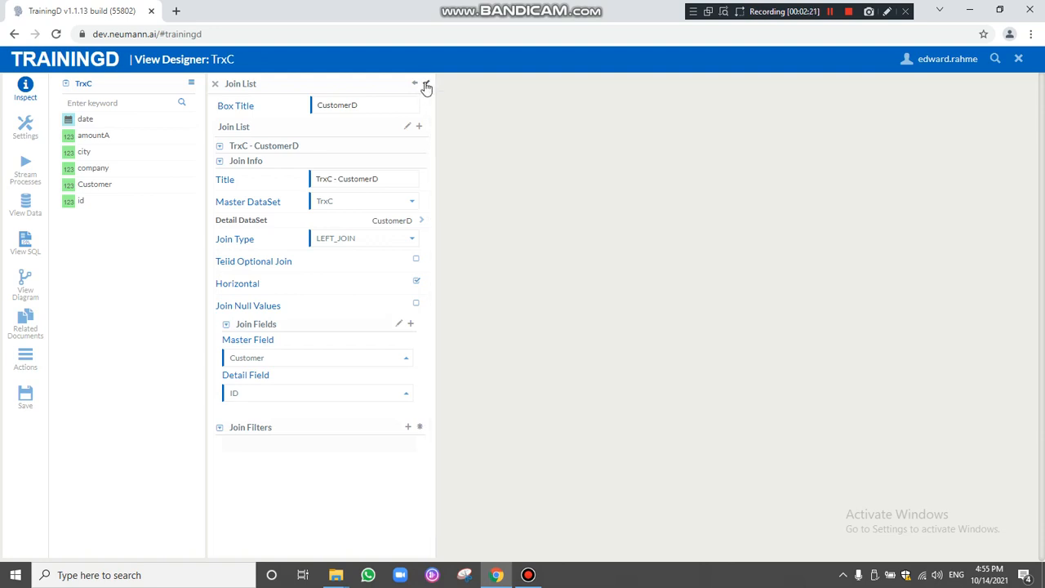
left_click(245, 159)
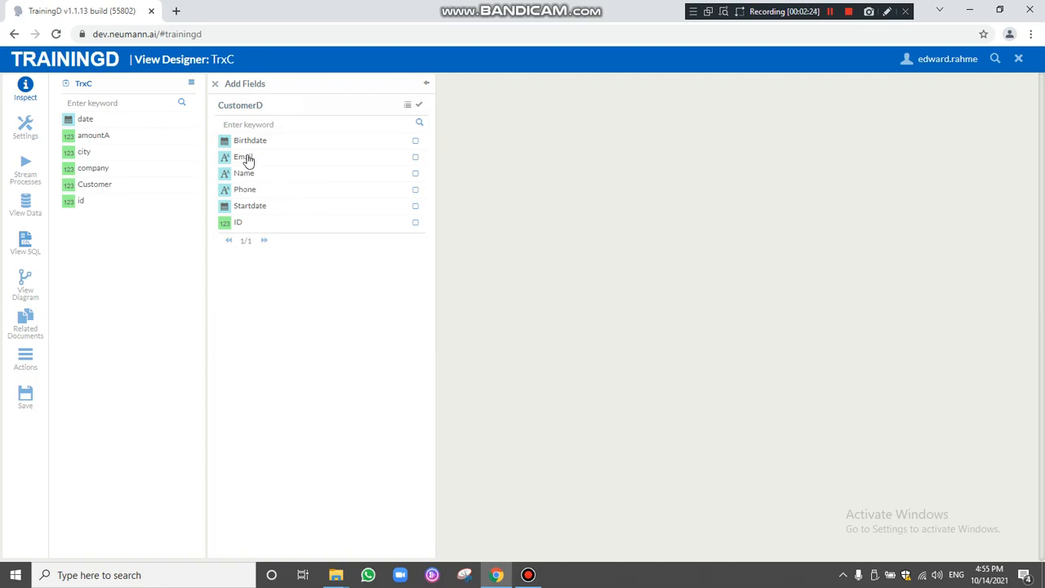
left_click(421, 107)
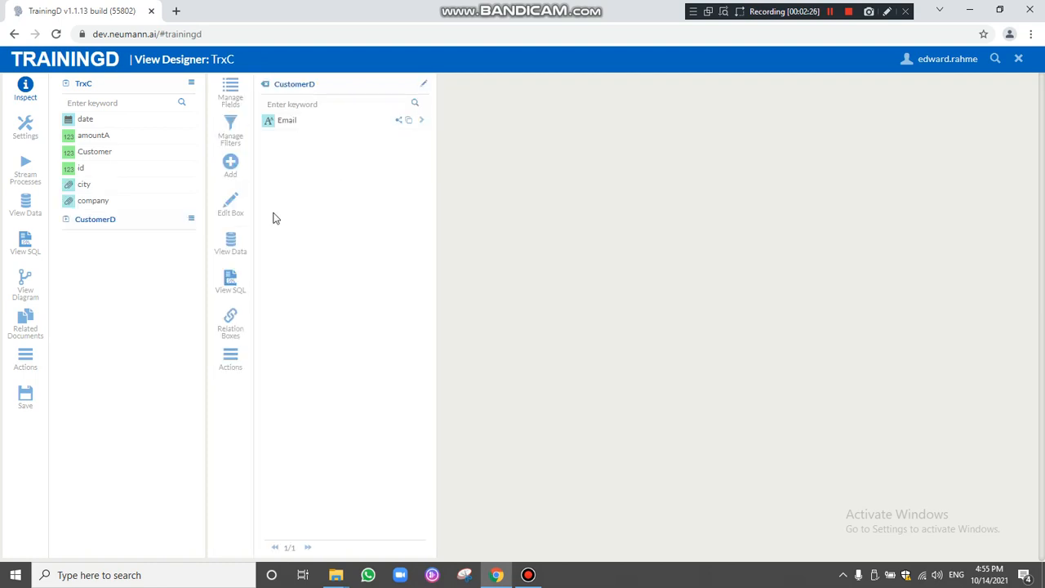
Step: Add a SubQuery join box to the TrxC master box, using the TrxC dataset with its date and city fields
left_click(191, 84)
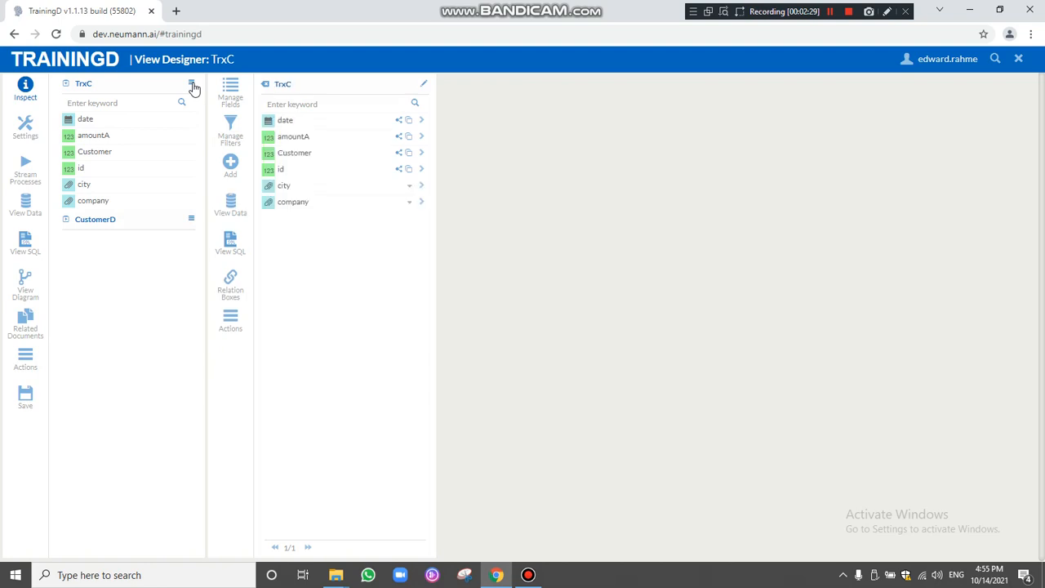
left_click(233, 167)
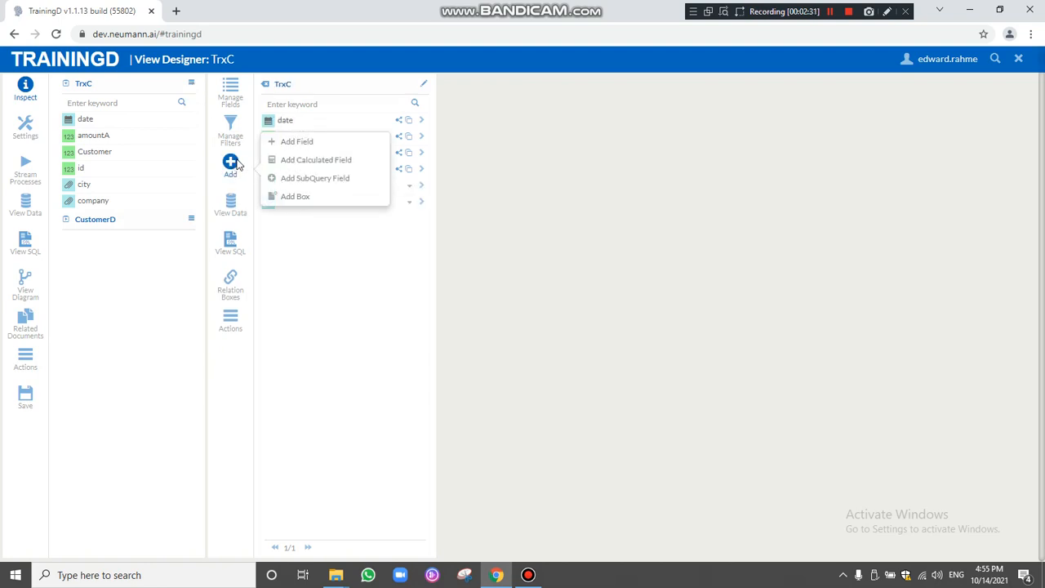
left_click(296, 196)
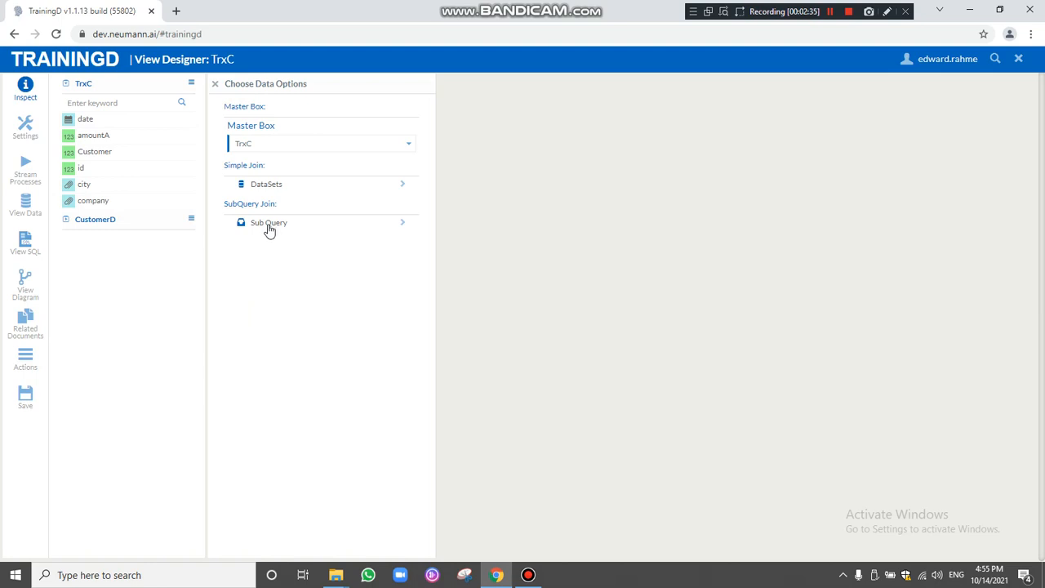
left_click(263, 126)
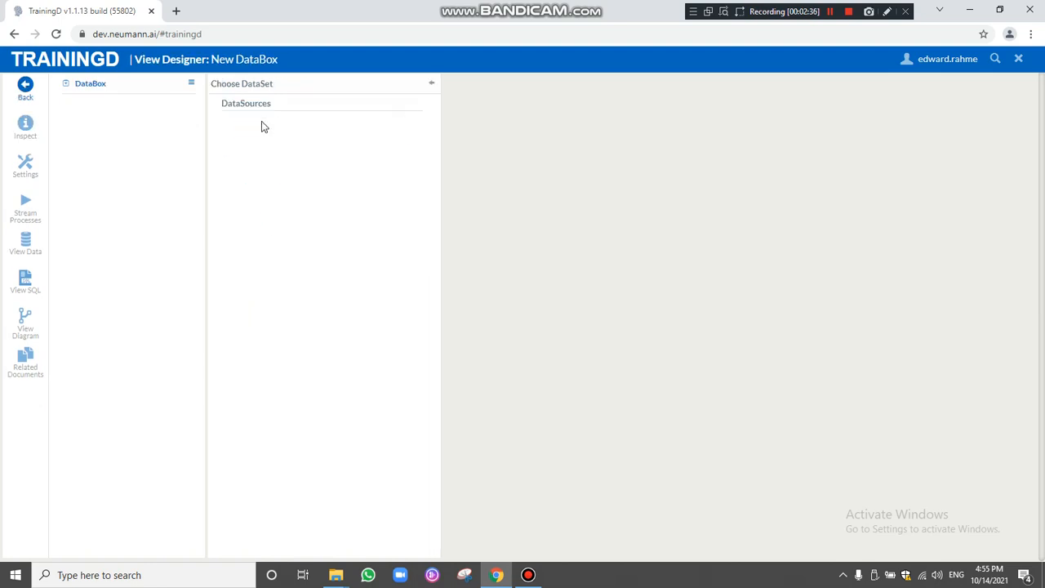
left_click(251, 167)
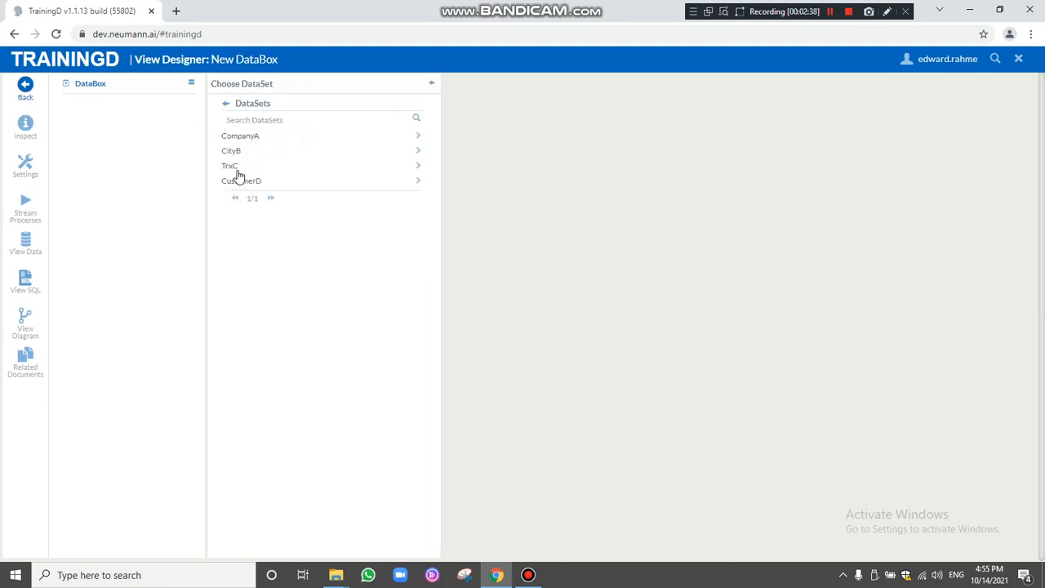
left_click(233, 167)
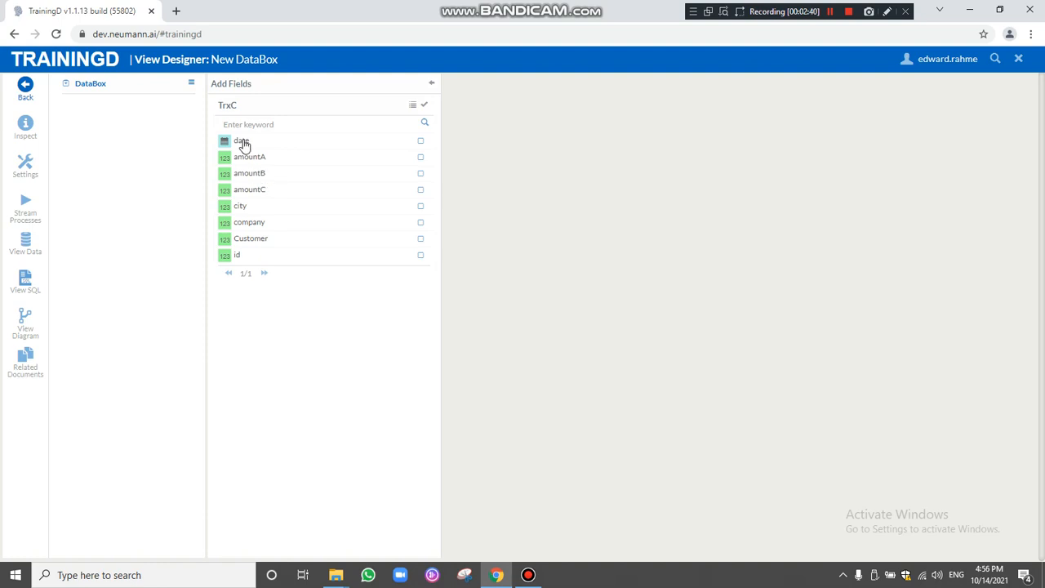
left_click(245, 207)
left_click(424, 106)
Step: Set the subquery date field's aggregation to Maximum and title it City Max(date)
left_click(423, 120)
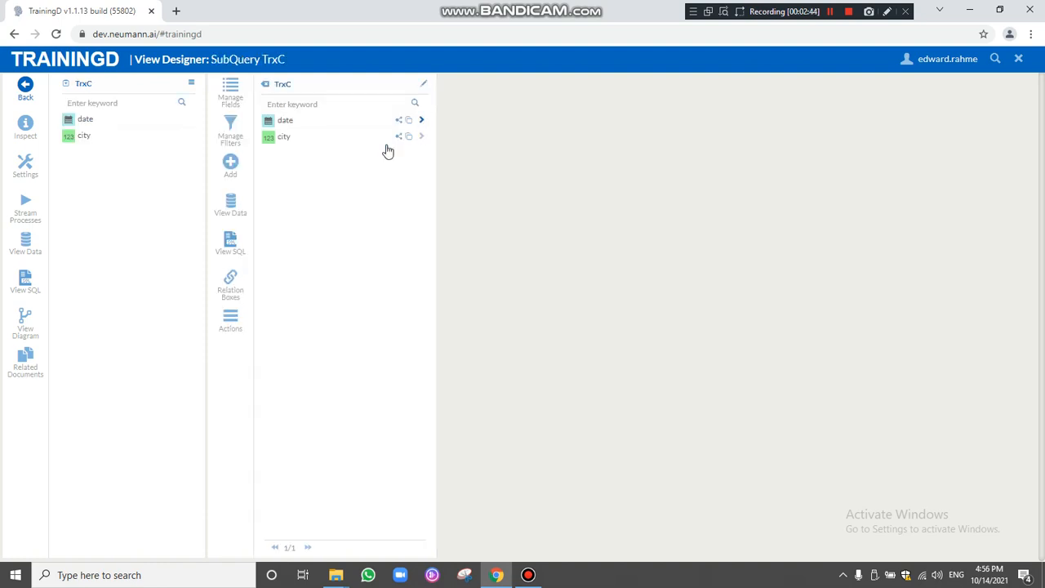
left_click(294, 214)
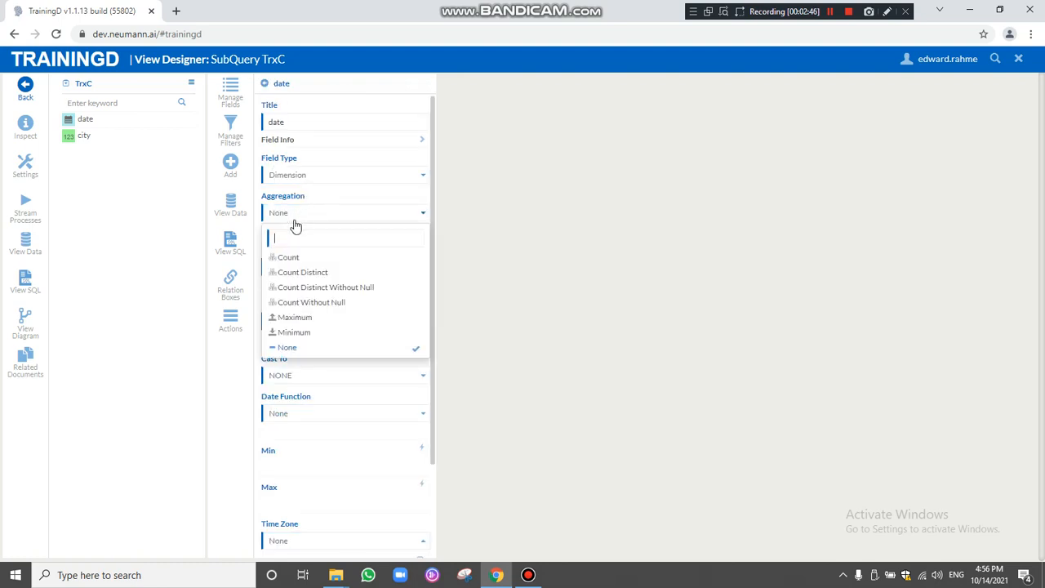
left_click(297, 317)
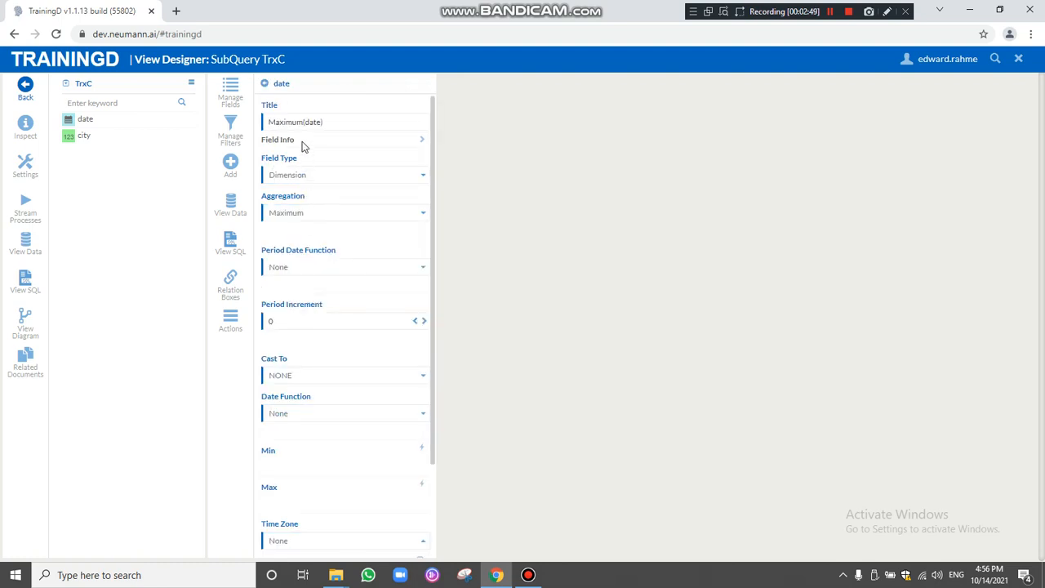
left_click(302, 121)
key("BackSpace")
key("BackSpace")
key("BackSpace")
key("BackSpace")
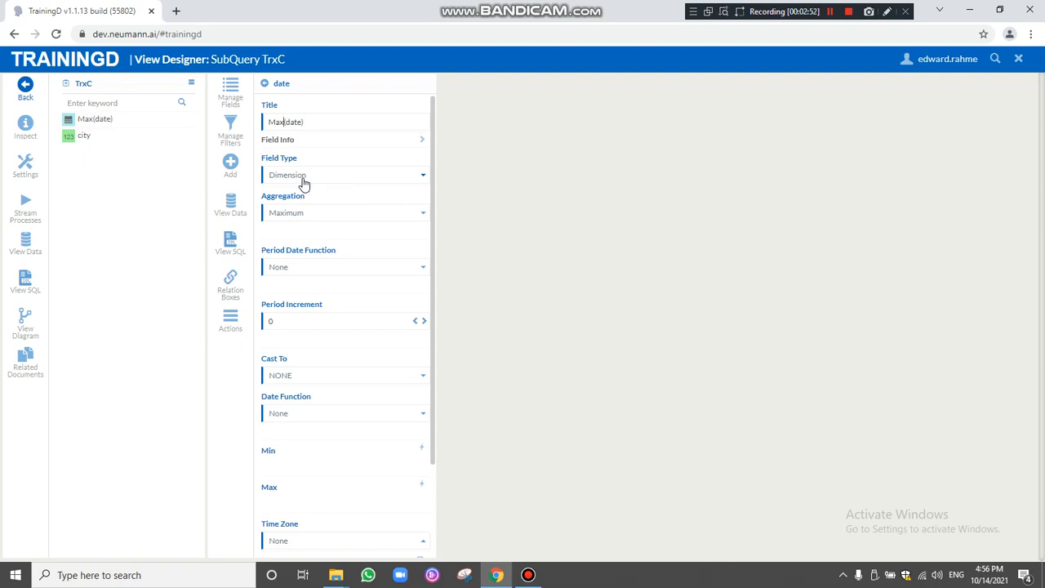
key("Home")
type("City")
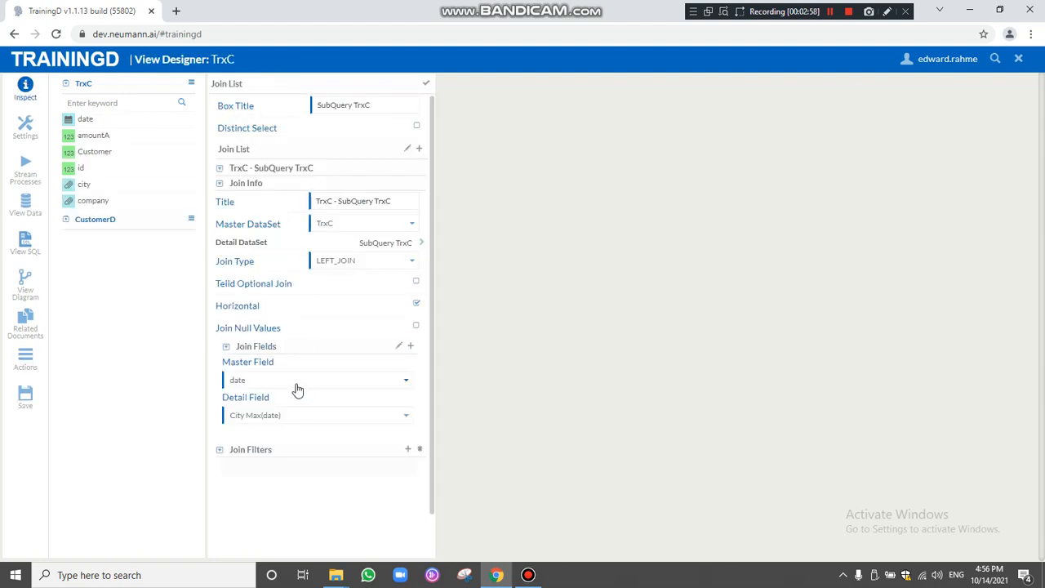
Step: Join the master field city to the subquery's detail field city
left_click(294, 381)
left_click(237, 344)
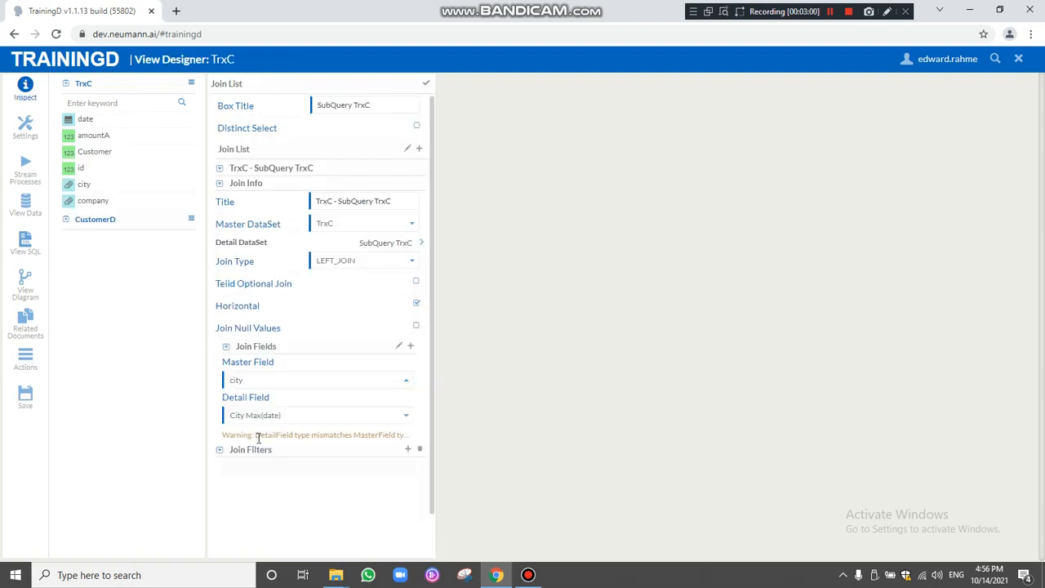
left_click(269, 416)
left_click(242, 401)
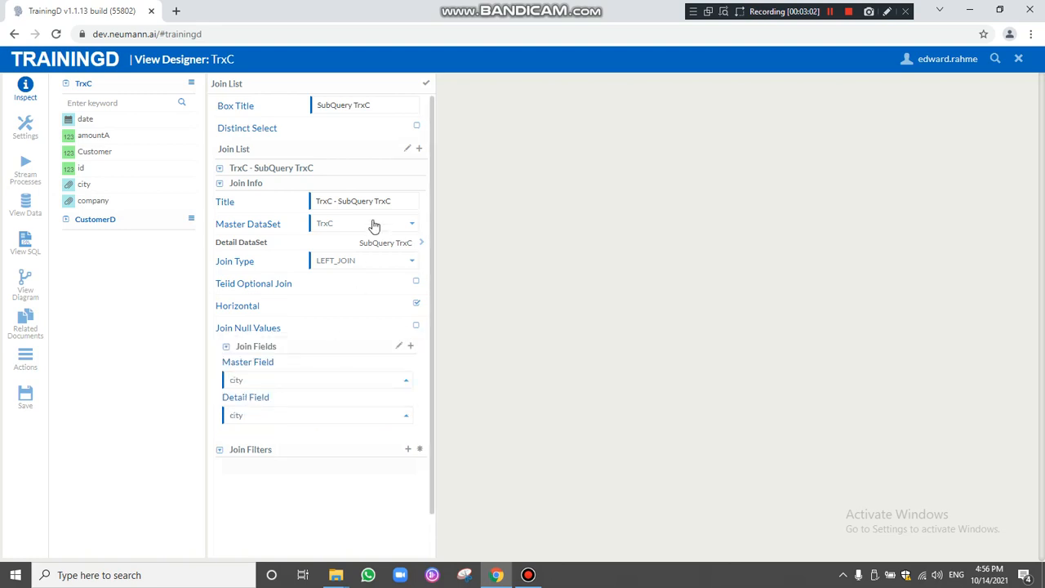
Step: Title the box SubQuery TrxC - City Max Date and add the City Max(date) field to it
left_click(397, 104)
type("- City Max Date")
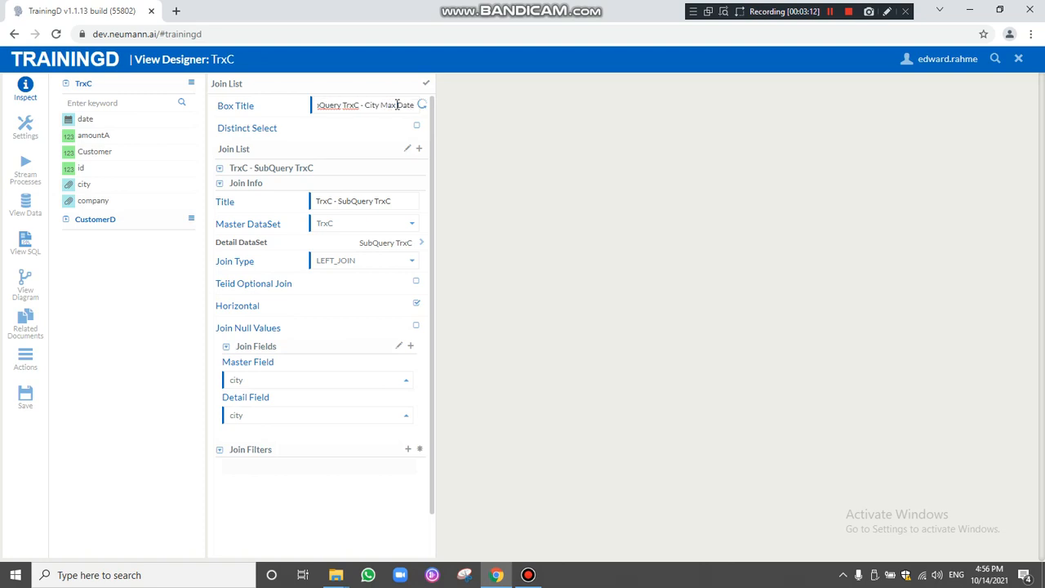
left_click(425, 84)
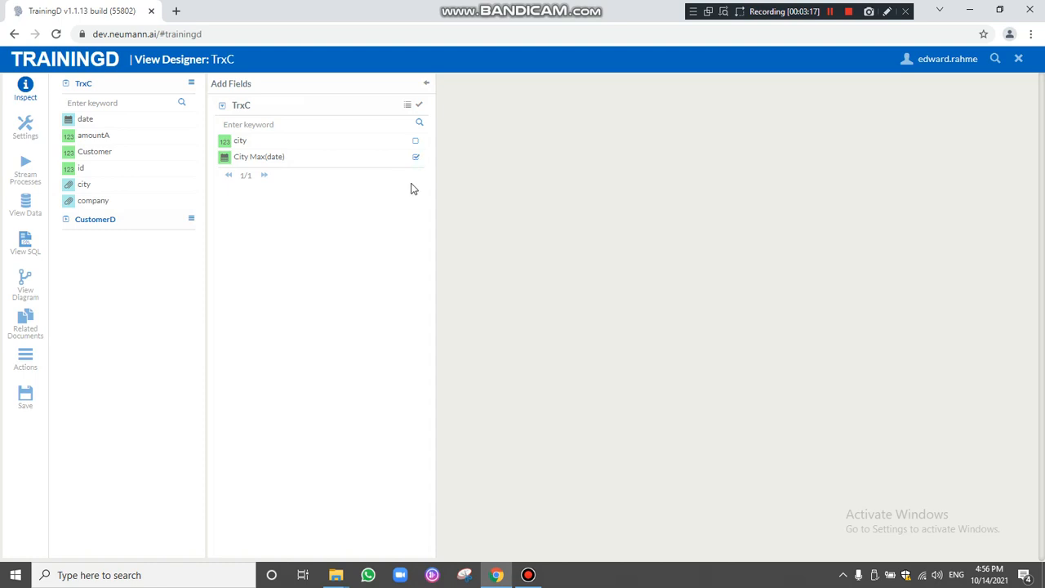
left_click(419, 109)
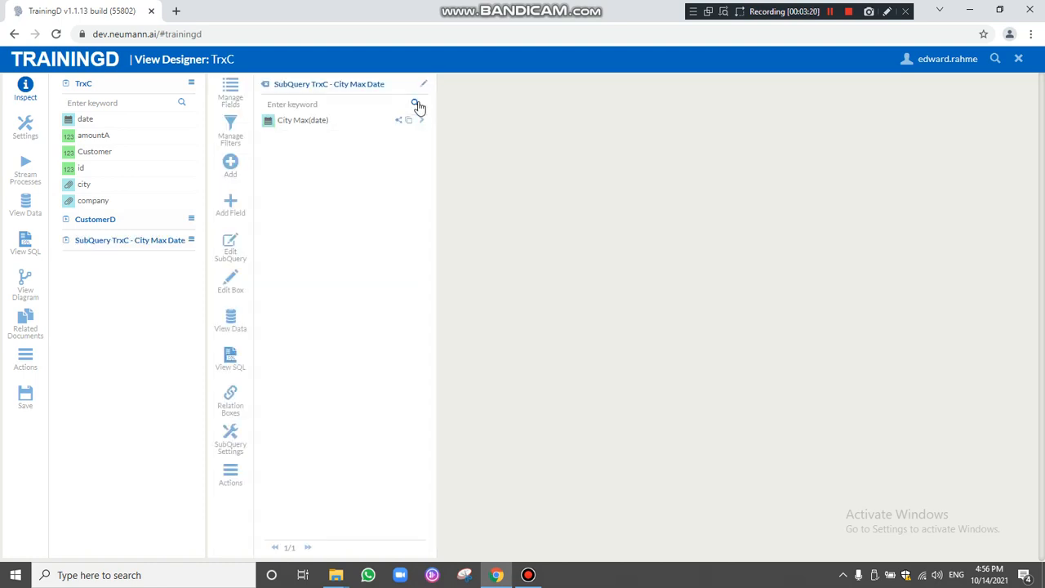
Step: Add a second SubQuery join box to the TrxC master box, using the TrxC dataset's date and company fields
left_click(193, 87)
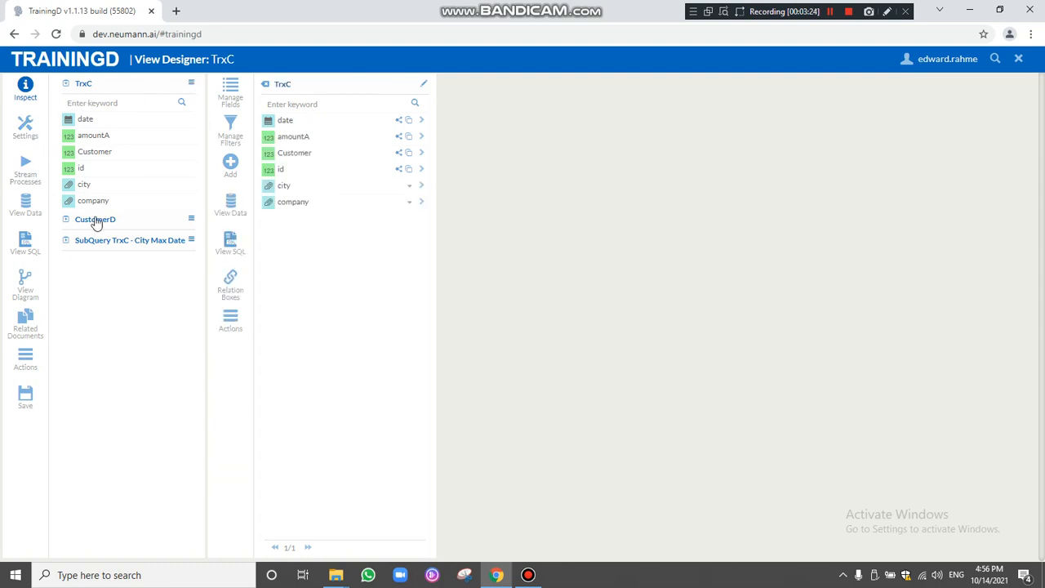
left_click(229, 167)
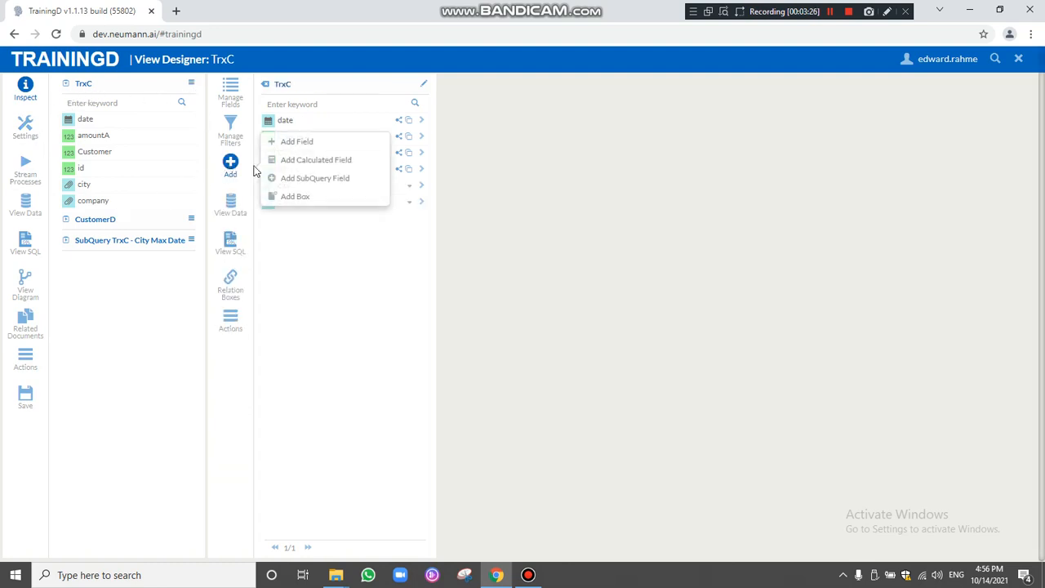
left_click(292, 197)
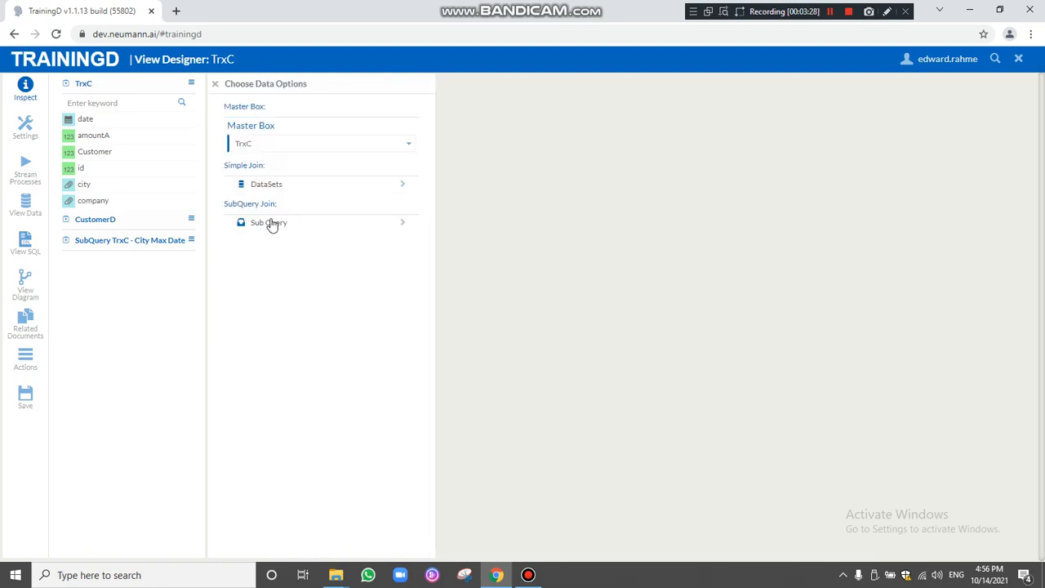
left_click(273, 128)
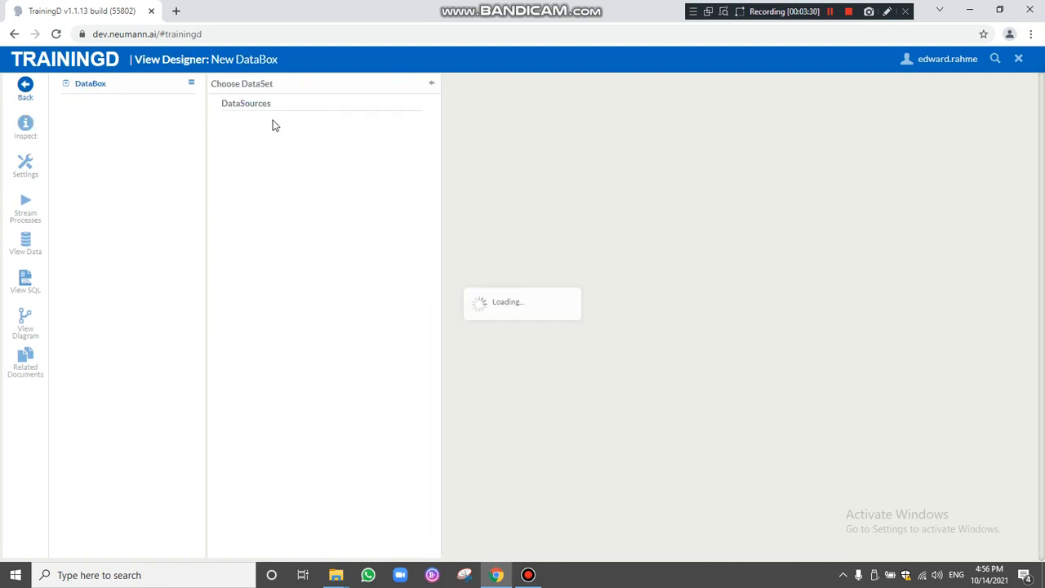
left_click(250, 172)
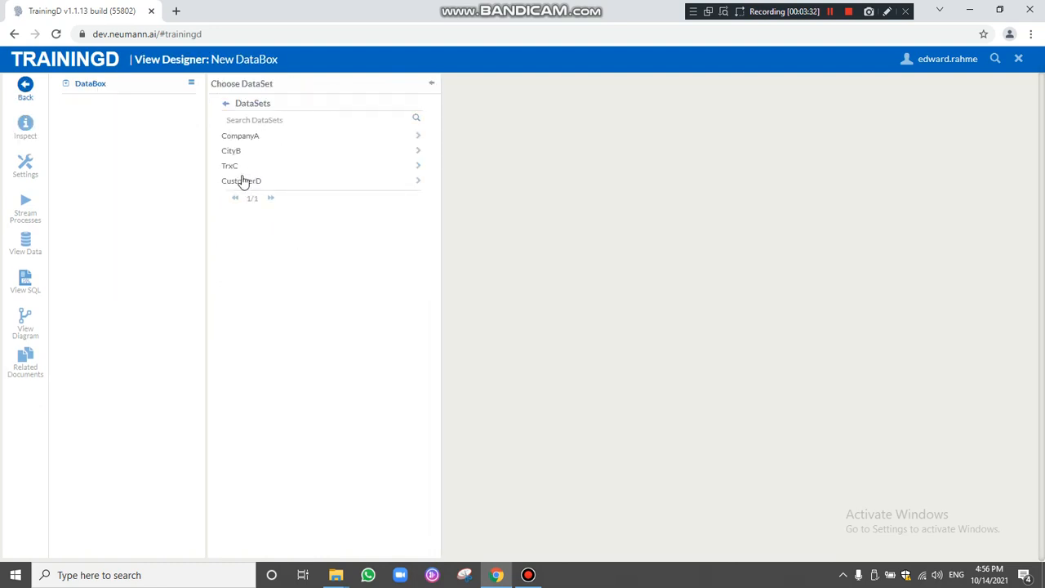
left_click(233, 167)
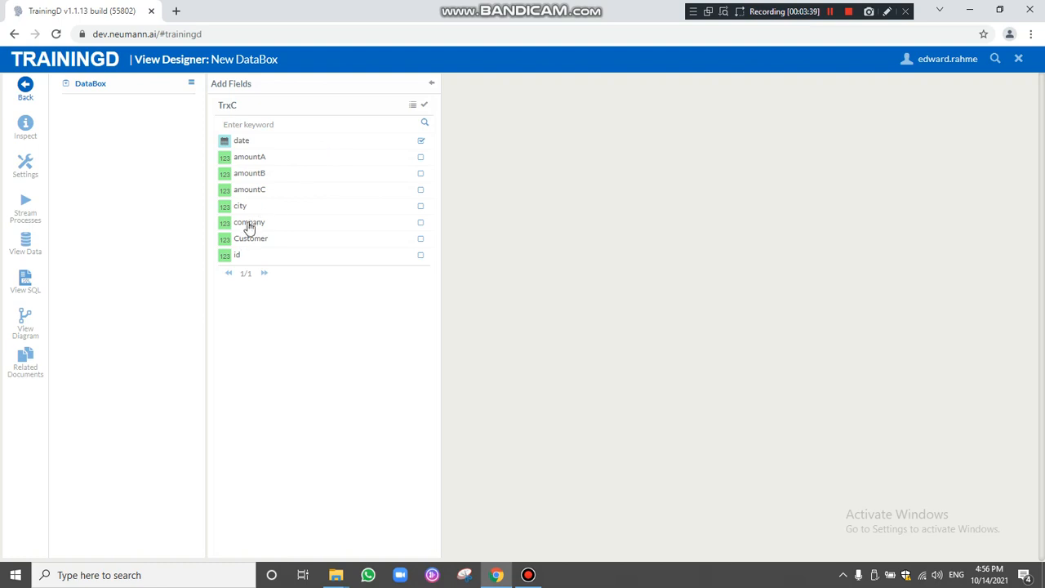
left_click(249, 225)
left_click(424, 105)
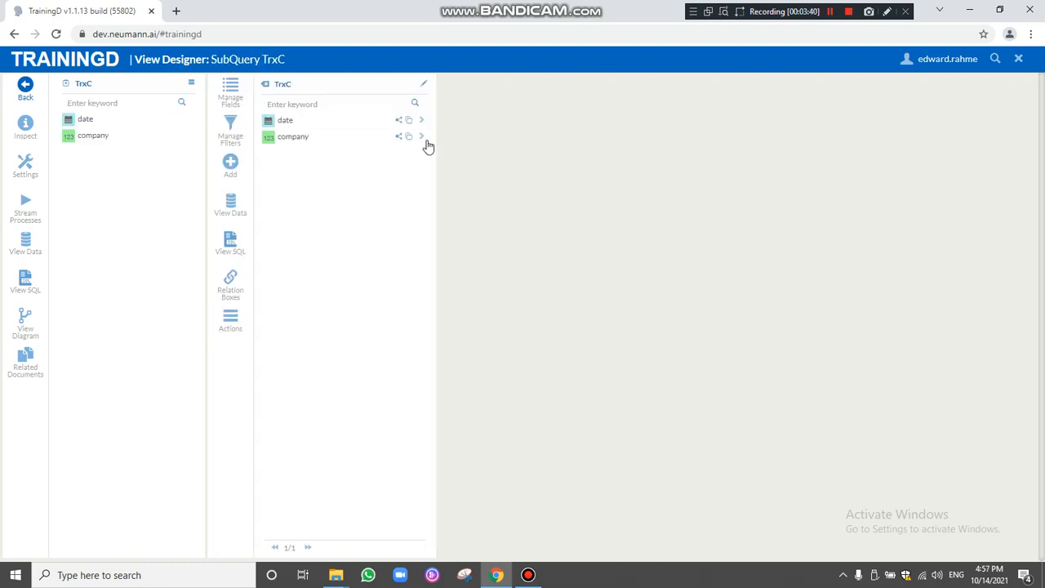
Step: Set the second subquery's date aggregation to Minimum, title the field Comp Min(date), and return to the main view
left_click(422, 121)
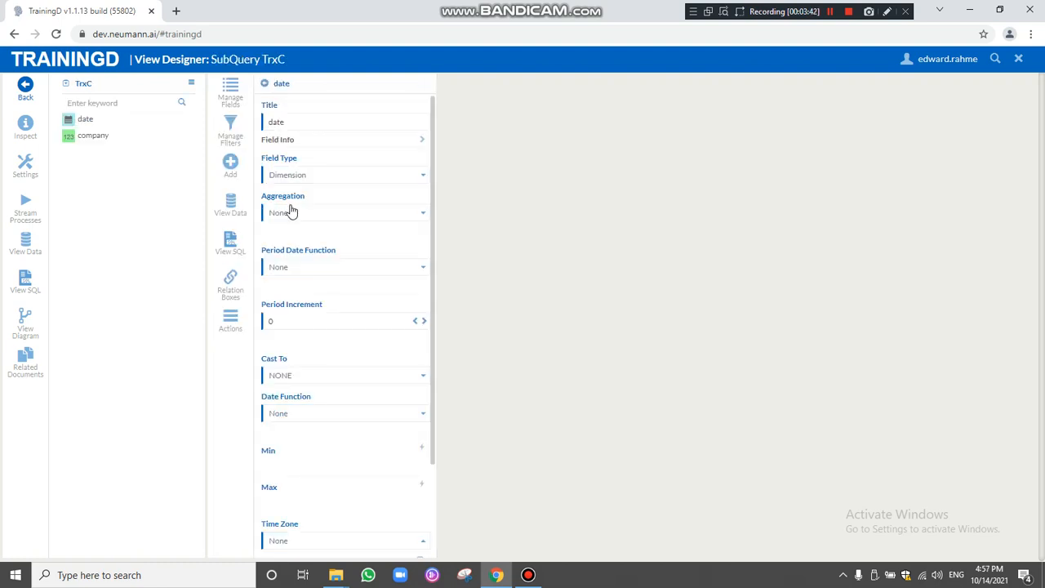
left_click(294, 214)
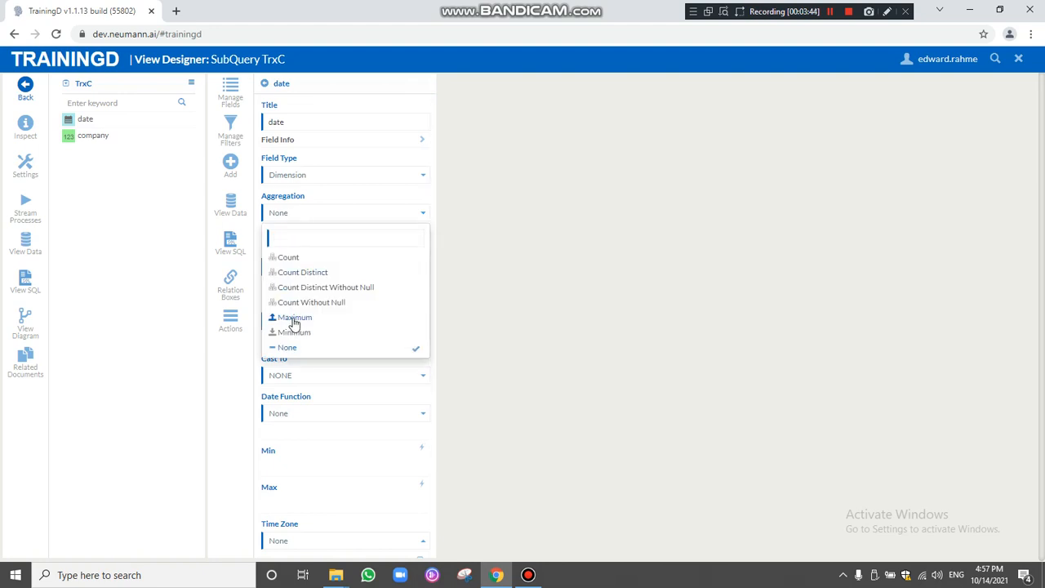
left_click(293, 333)
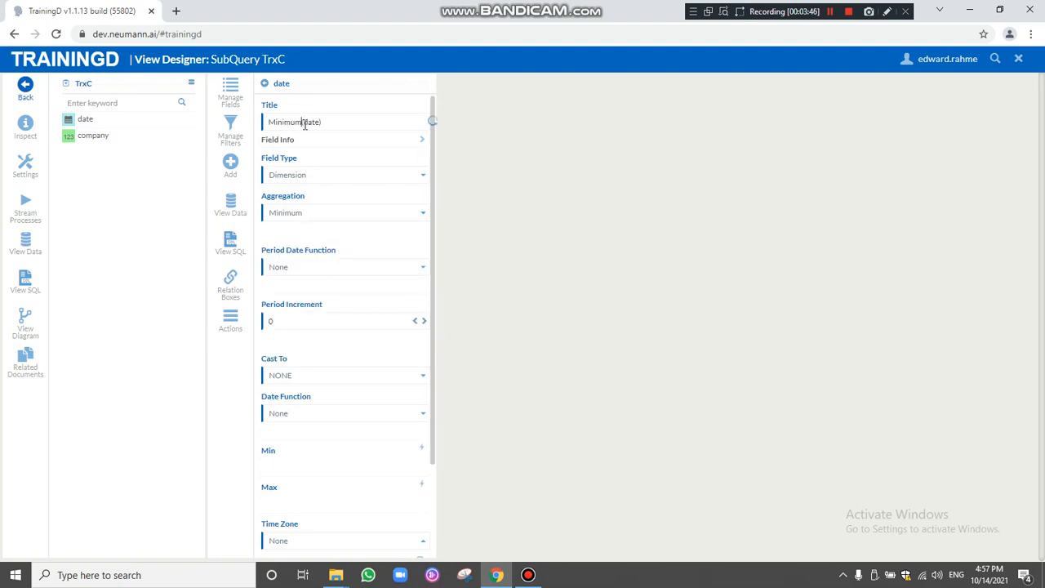
key("BackSpace")
type("Comp")
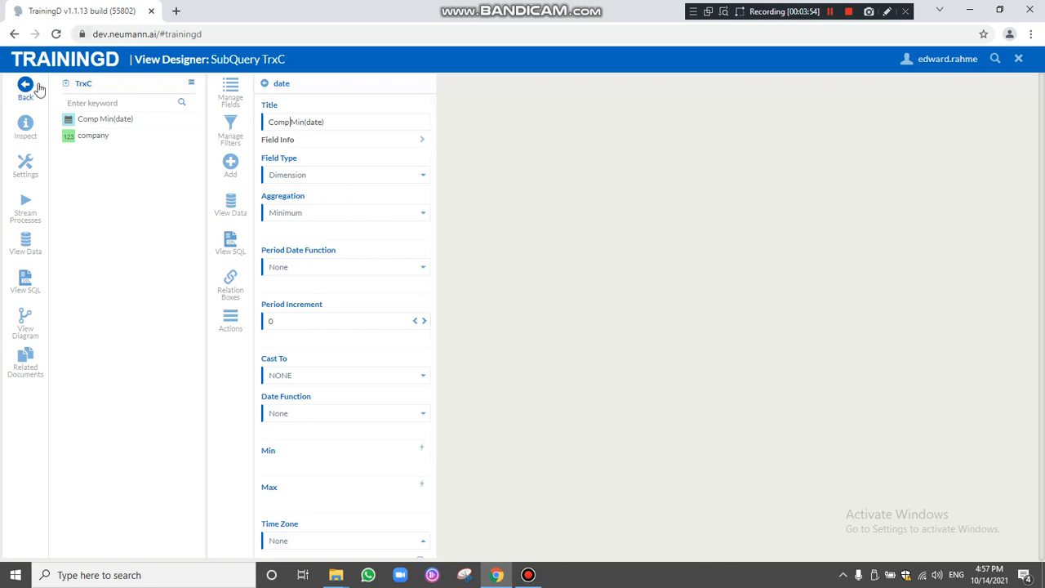
left_click(36, 88)
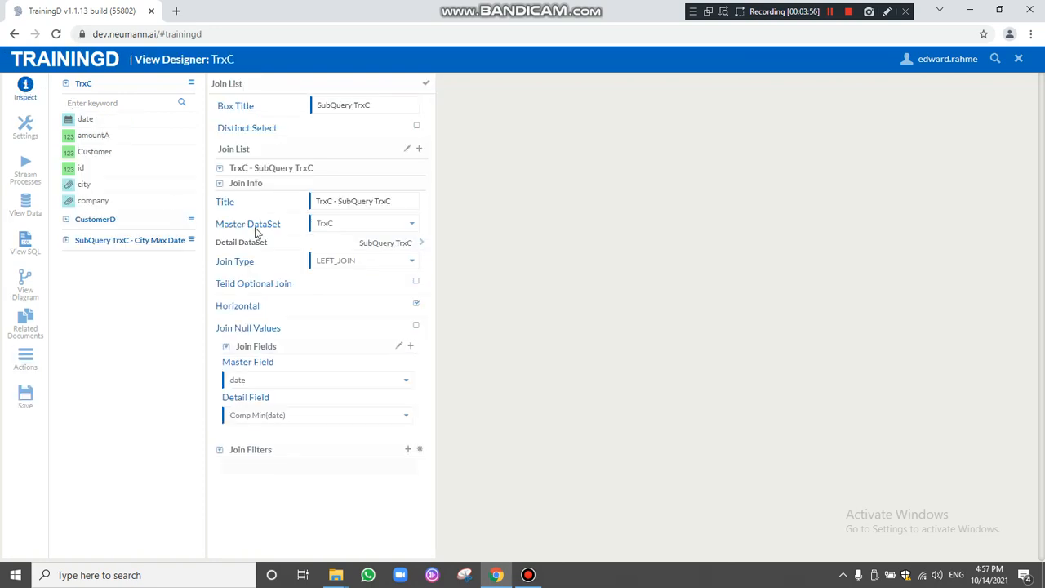
Step: Join the master field company to the detail field company and add Comp Min(date) to the new subquery box
left_click(281, 381)
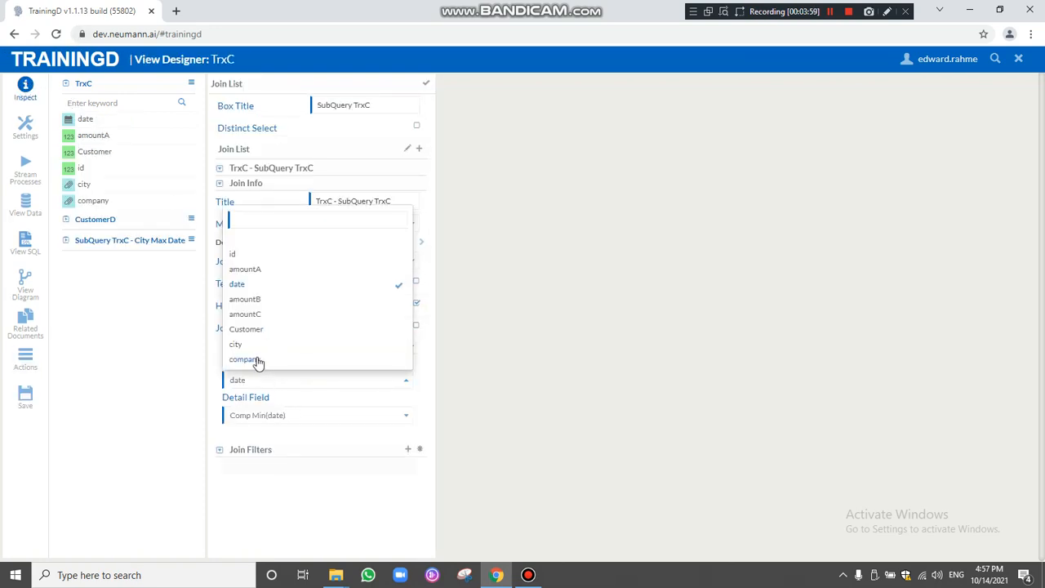
left_click(258, 360)
left_click(292, 417)
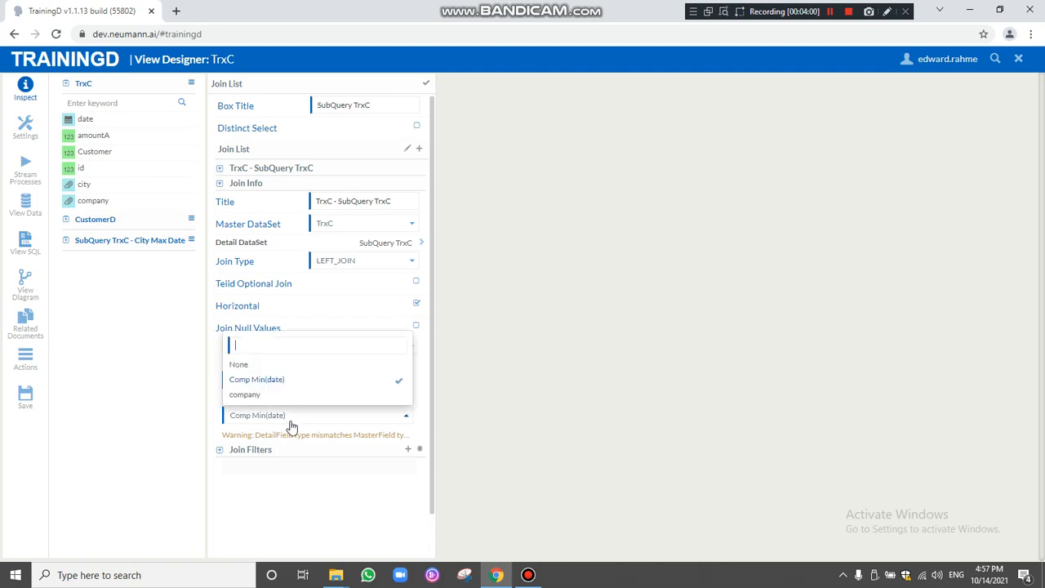
left_click(245, 394)
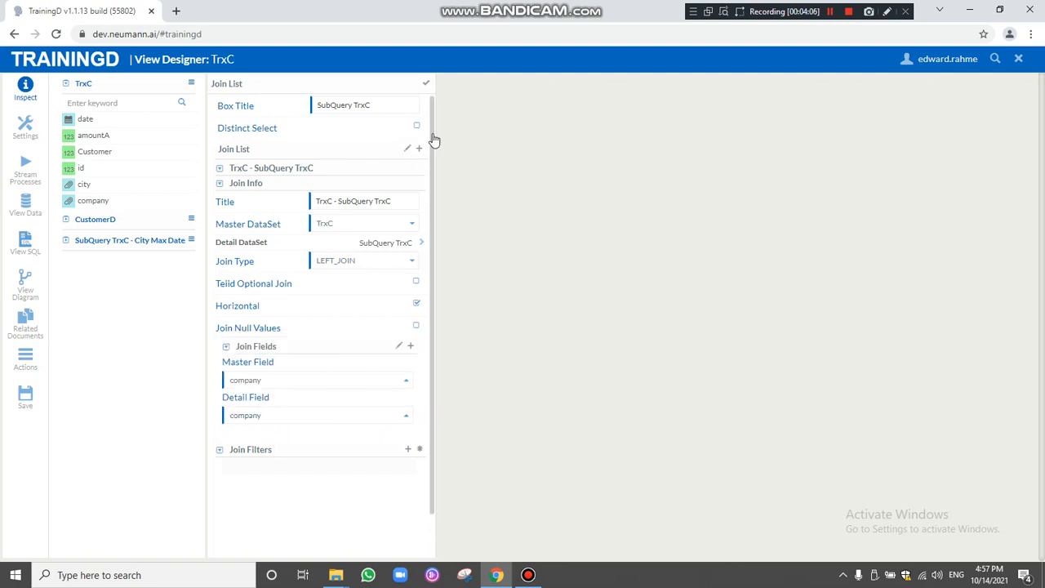
left_click(424, 82)
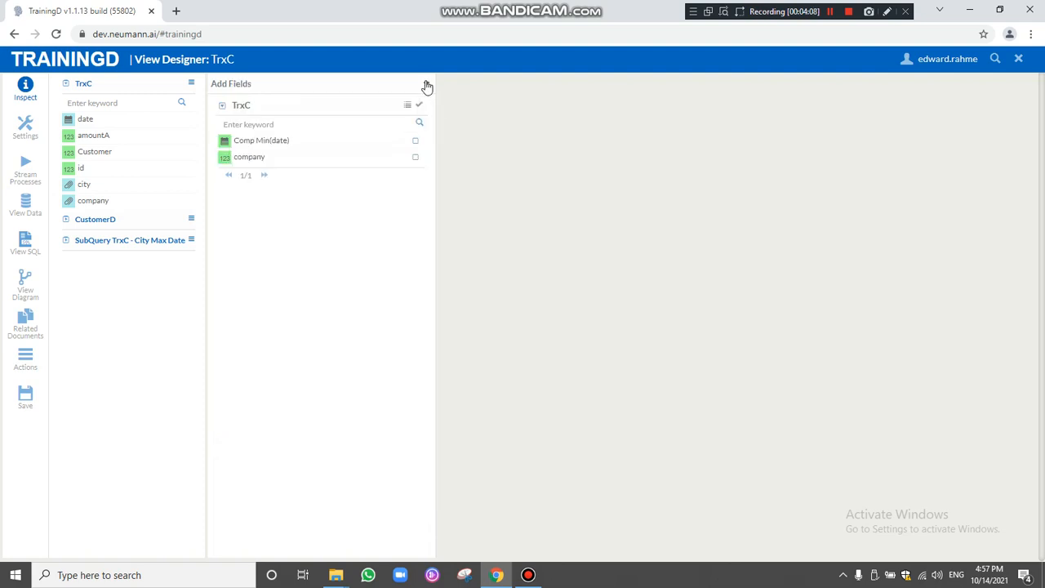
left_click(415, 141)
left_click(419, 104)
Step: Save and close the view with the title View, and open the list of saved views
left_click(26, 397)
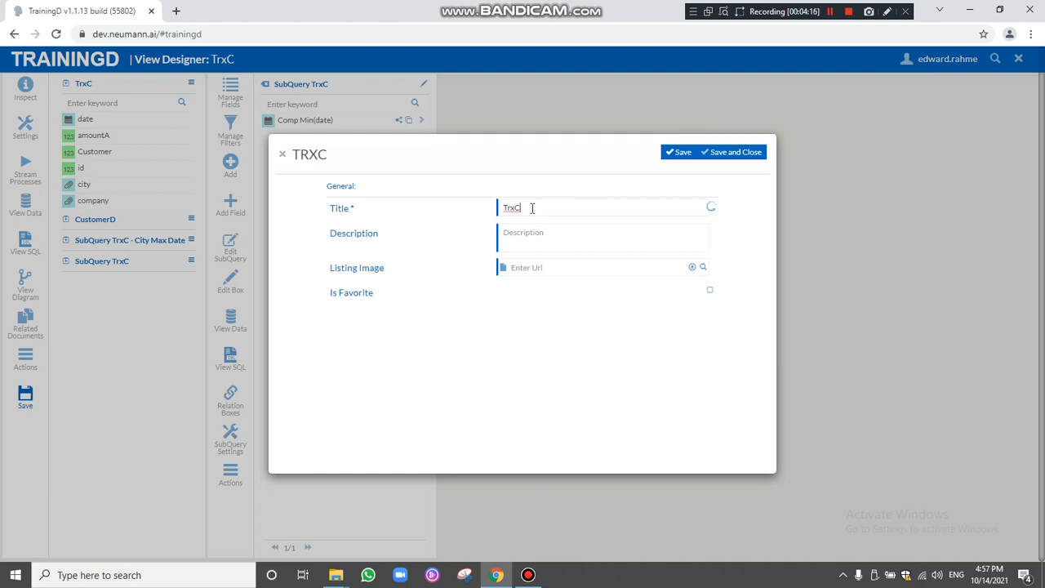
left_click_drag(531, 207, 505, 208)
type("View")
left_click(755, 153)
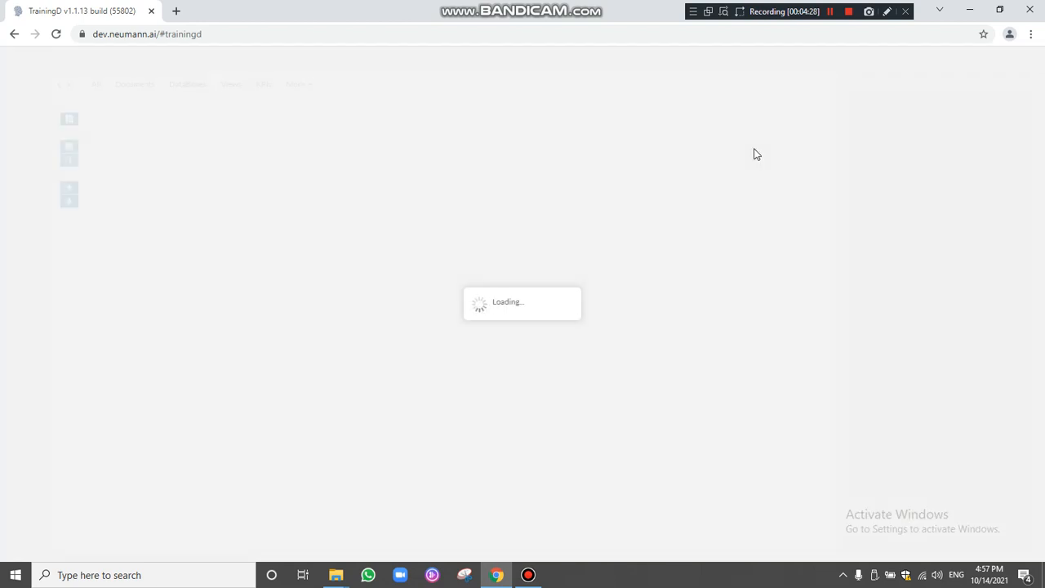
left_click(231, 85)
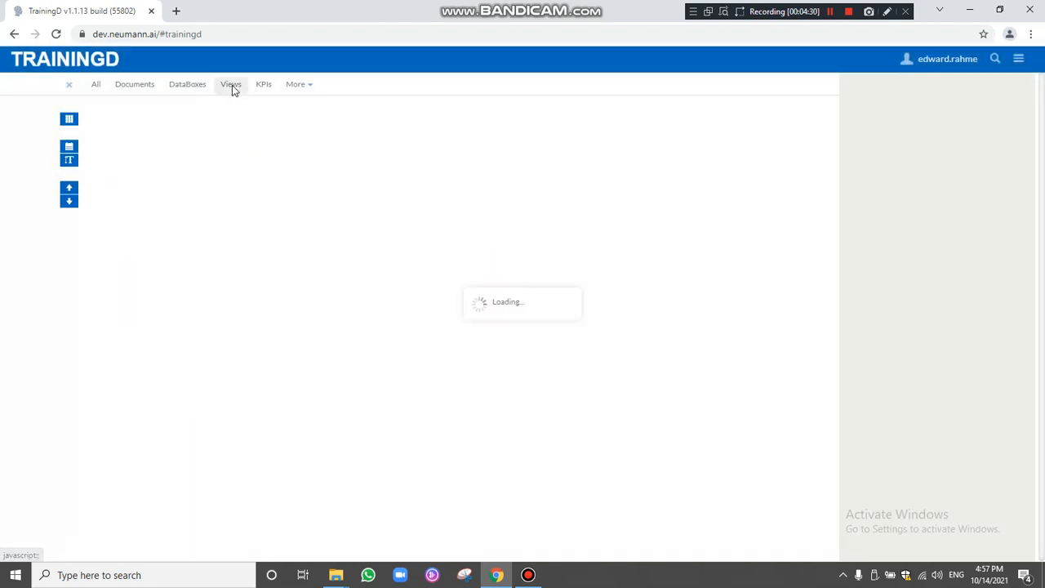
Step: Preview the View Trx I data, check its columns through Comp Min(date), and close the preview
left_click(181, 125)
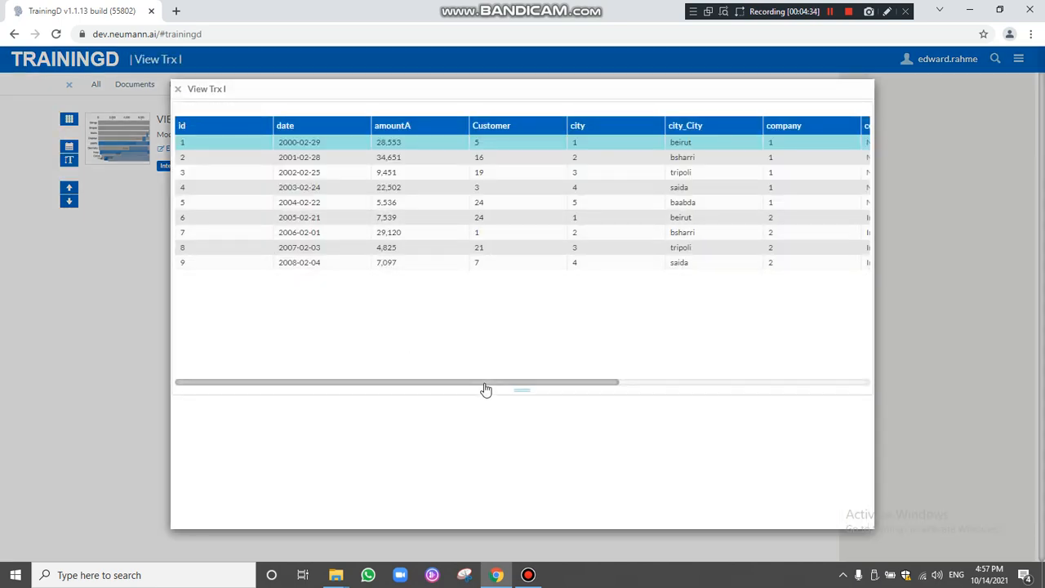
left_click_drag(485, 389, 778, 393)
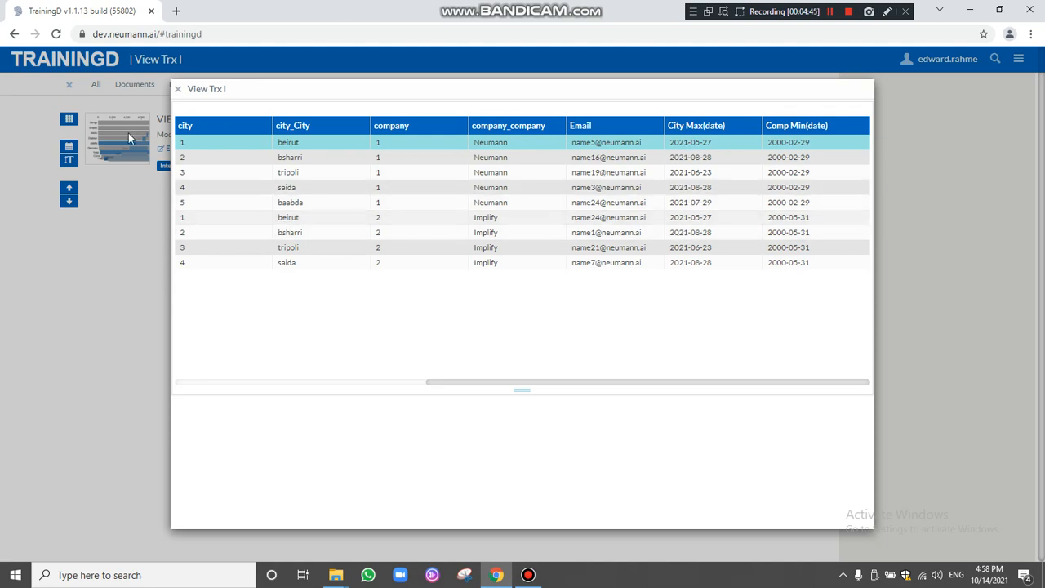
left_click(177, 88)
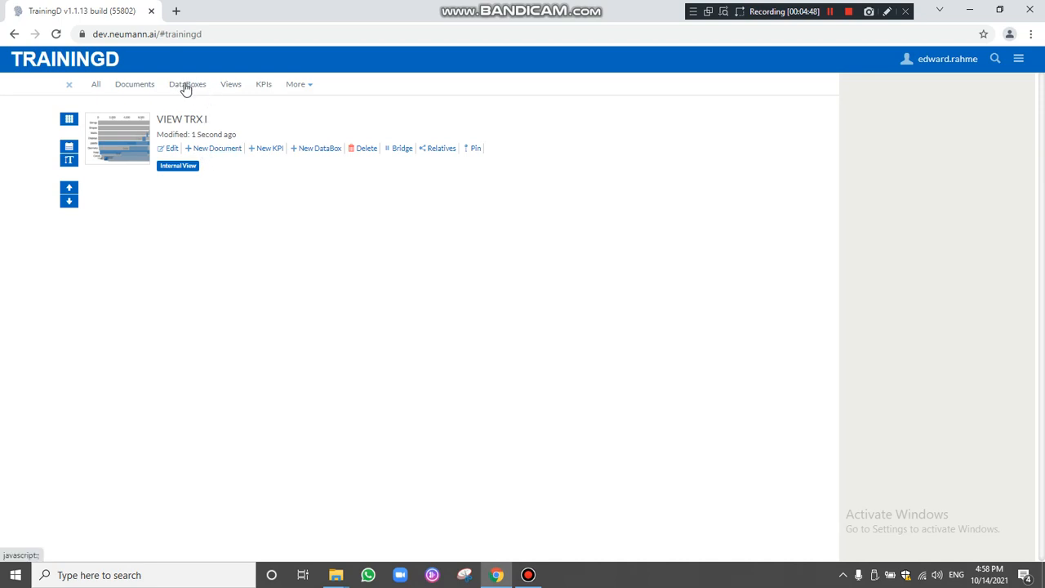
Step: Create a new document from the DBox Transaction I databox with a Data Grid based on the TrxC box
left_click(186, 86)
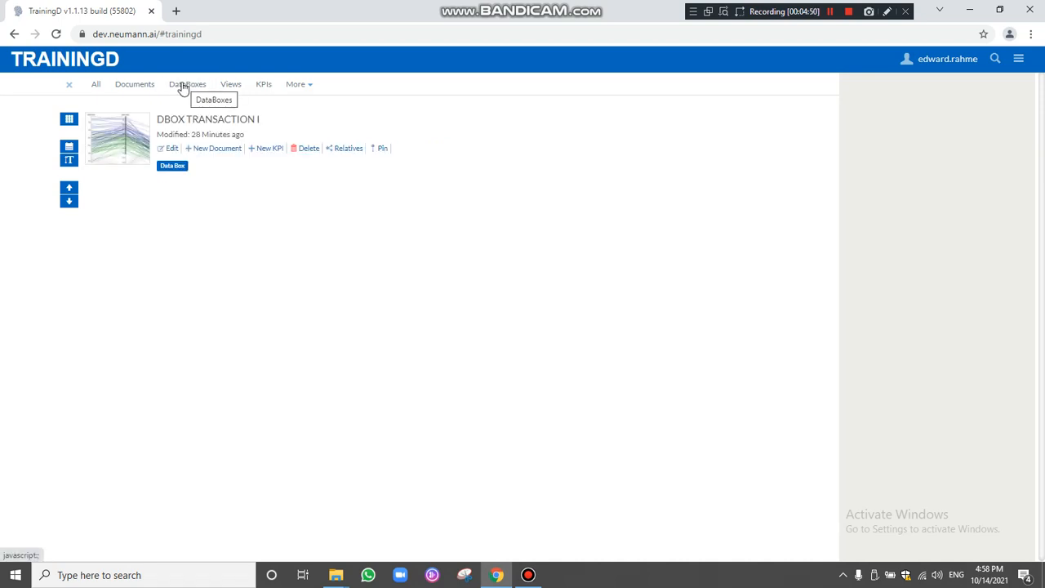
left_click(187, 91)
left_click(213, 149)
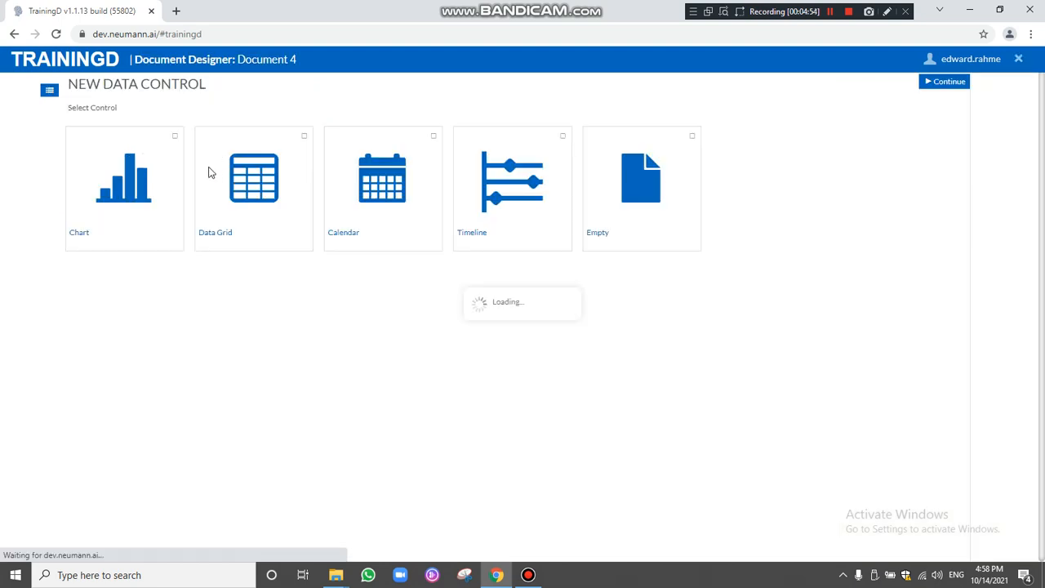
left_click(275, 177)
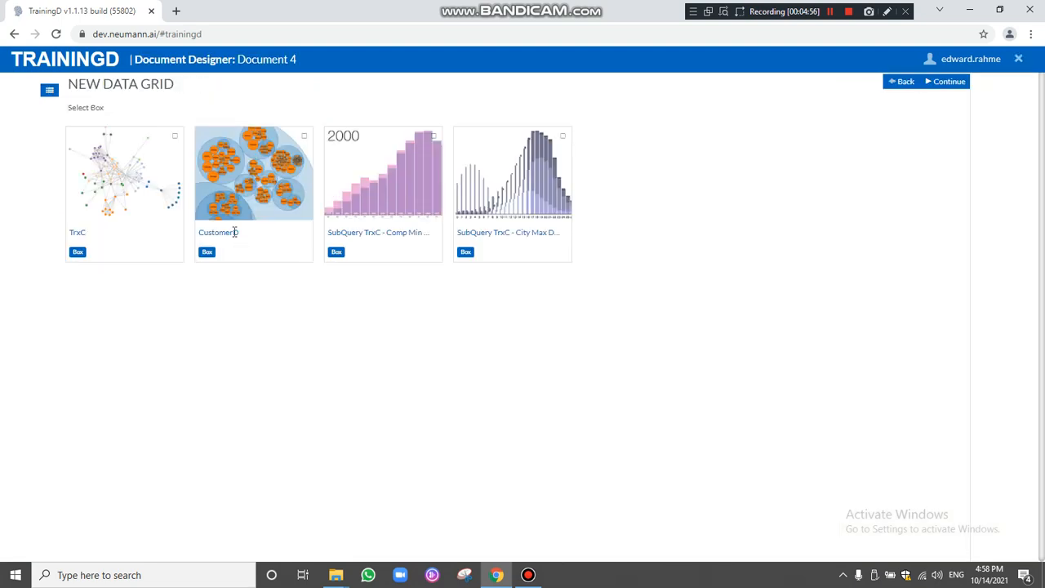
left_click(136, 191)
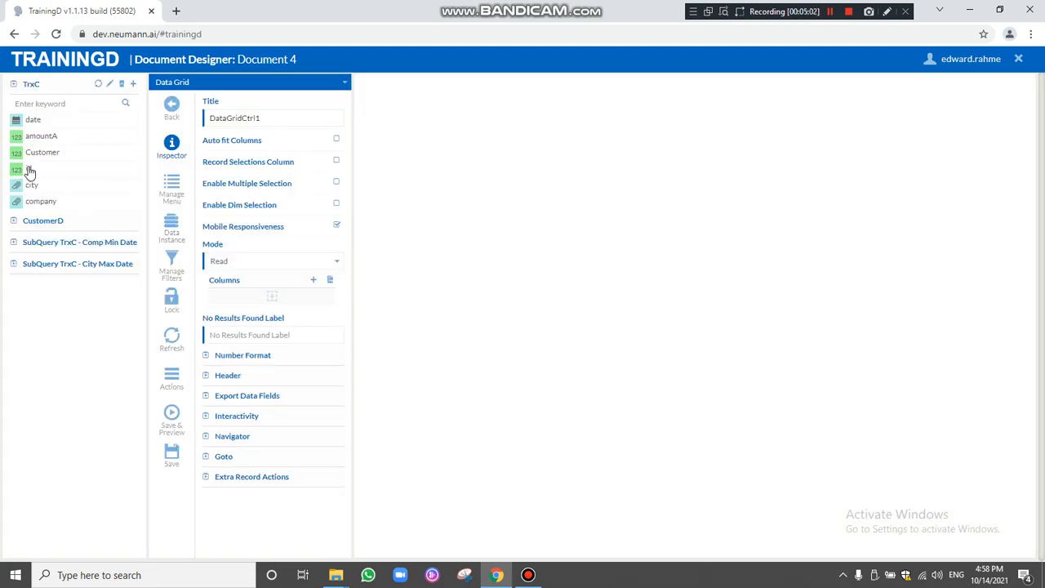
Step: Add the TrxC fields id and amountA as grid columns and inspect the grid's SQL query
left_click_drag(30, 172, 213, 294)
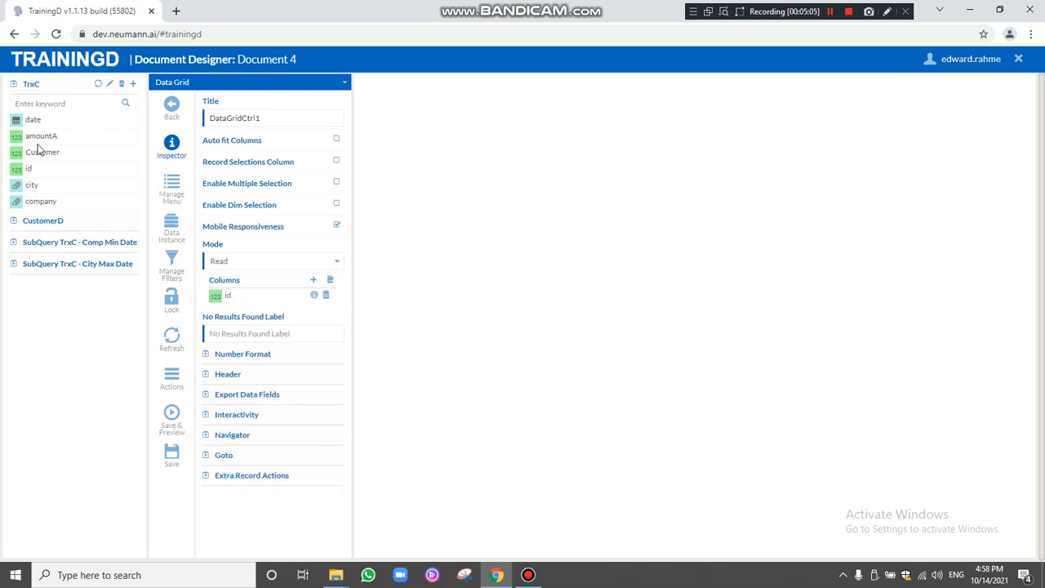
left_click_drag(33, 135, 213, 296)
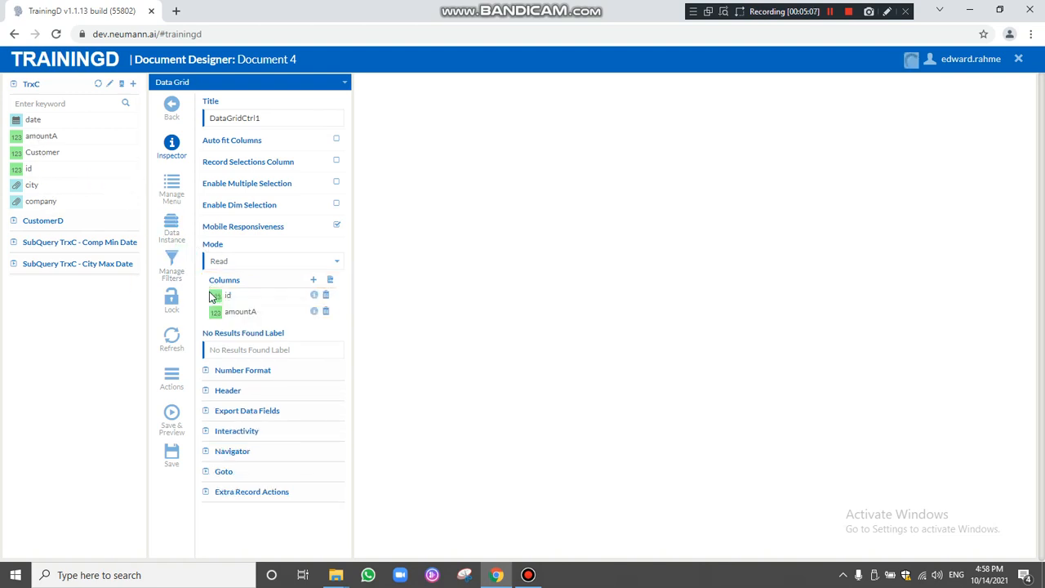
left_click(172, 381)
left_click(232, 138)
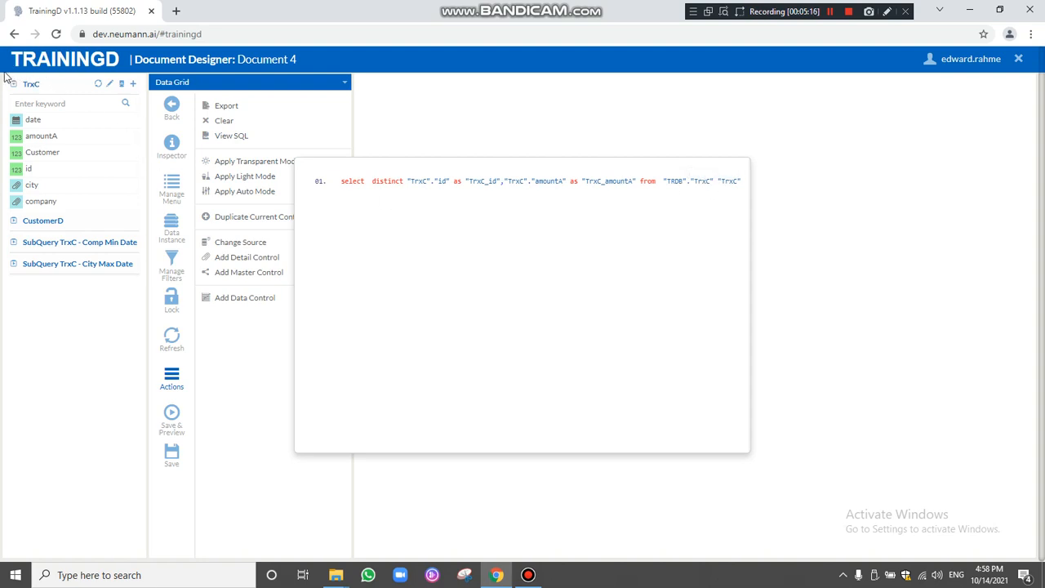
left_click(885, 329)
Step: Add City Max(date) from the SubQuery TrxC - City Max Date box as a grid column and review the updated SQL
left_click(171, 145)
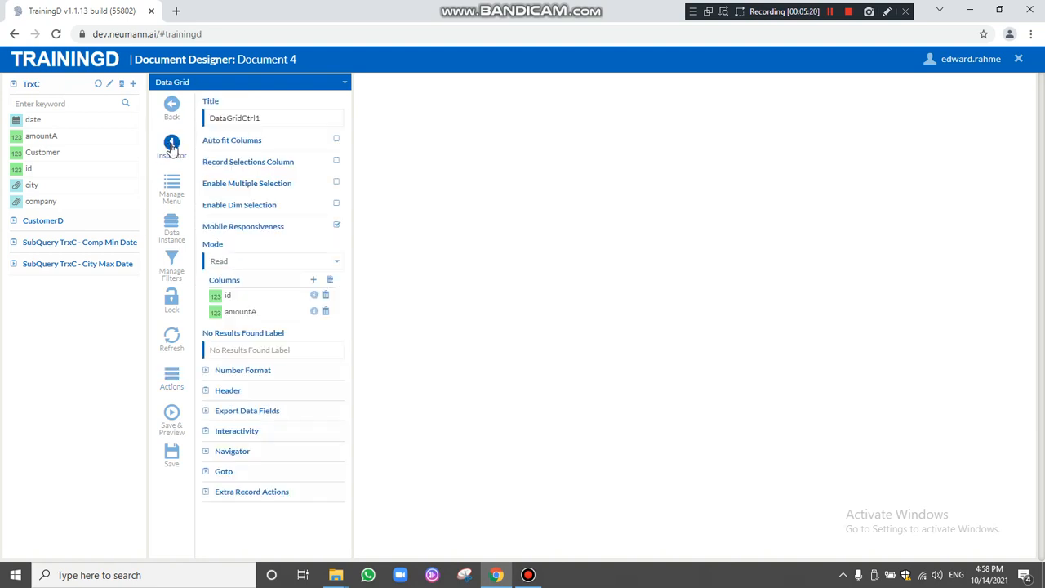
left_click(14, 264)
left_click_drag(34, 286, 260, 327)
left_click(175, 386)
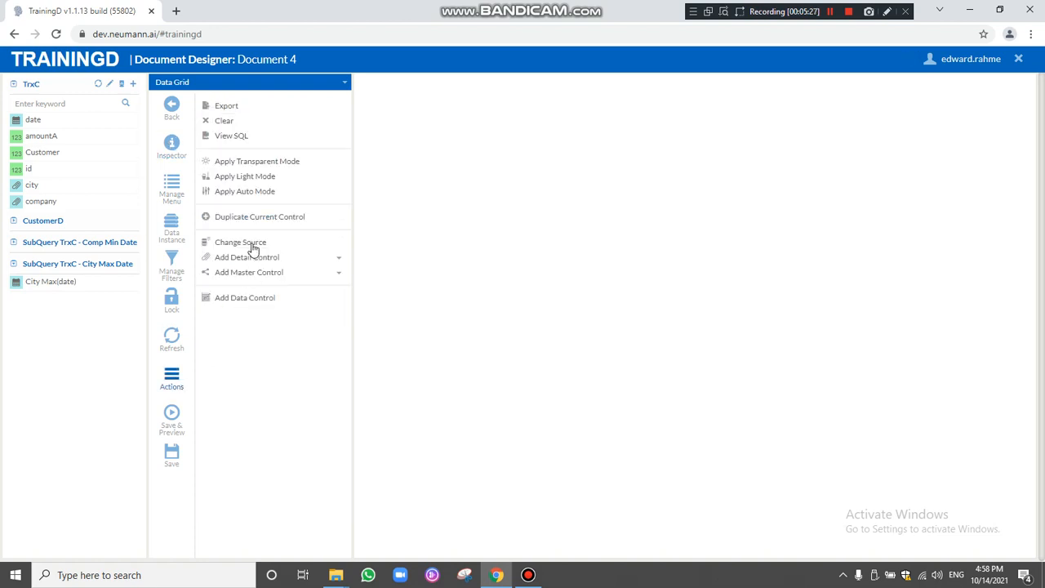
left_click(228, 137)
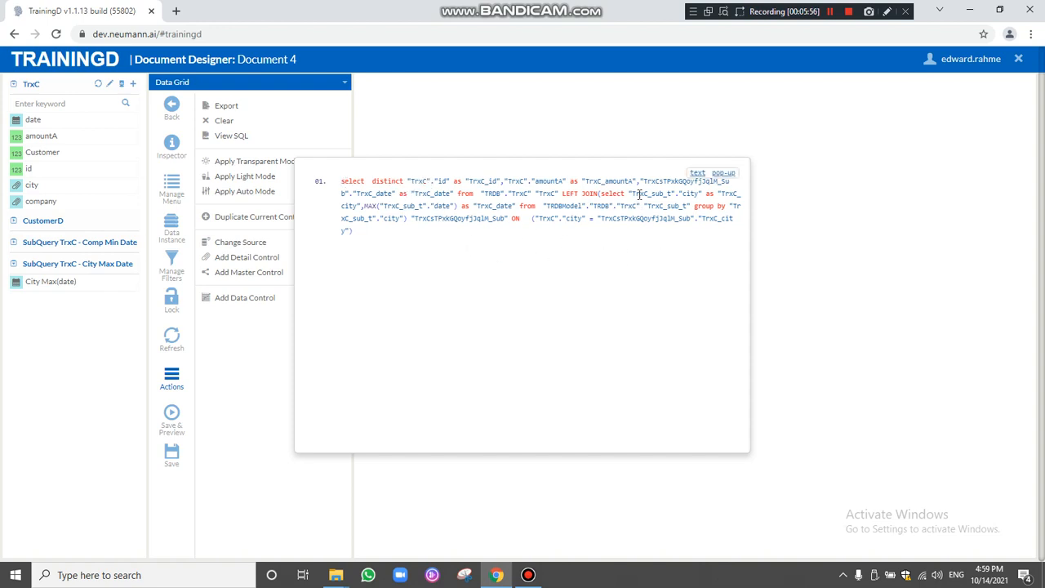
left_click(891, 274)
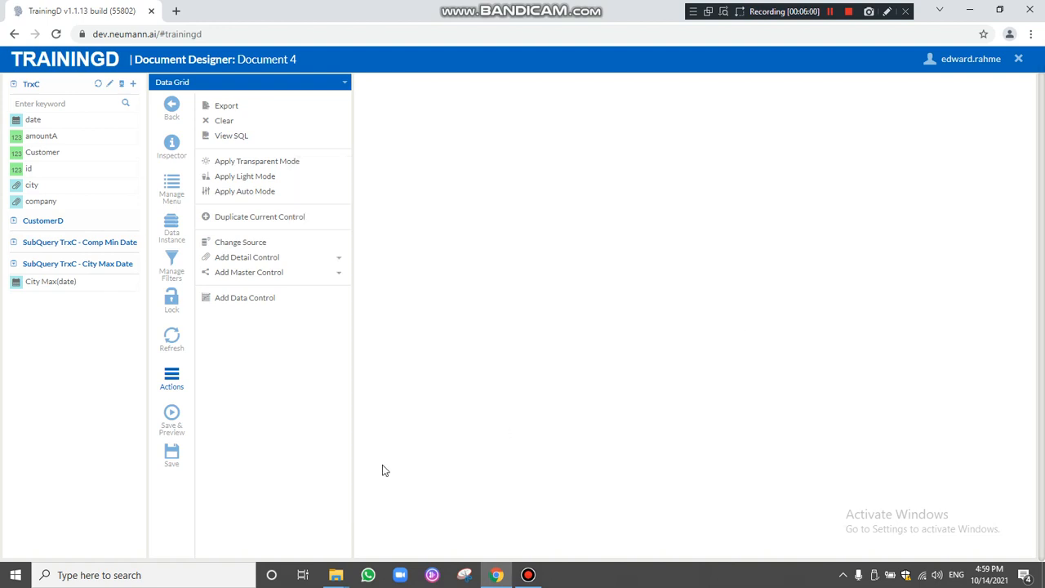
Step: Save and close the databox document with the title Document I From Dbox
left_click(169, 454)
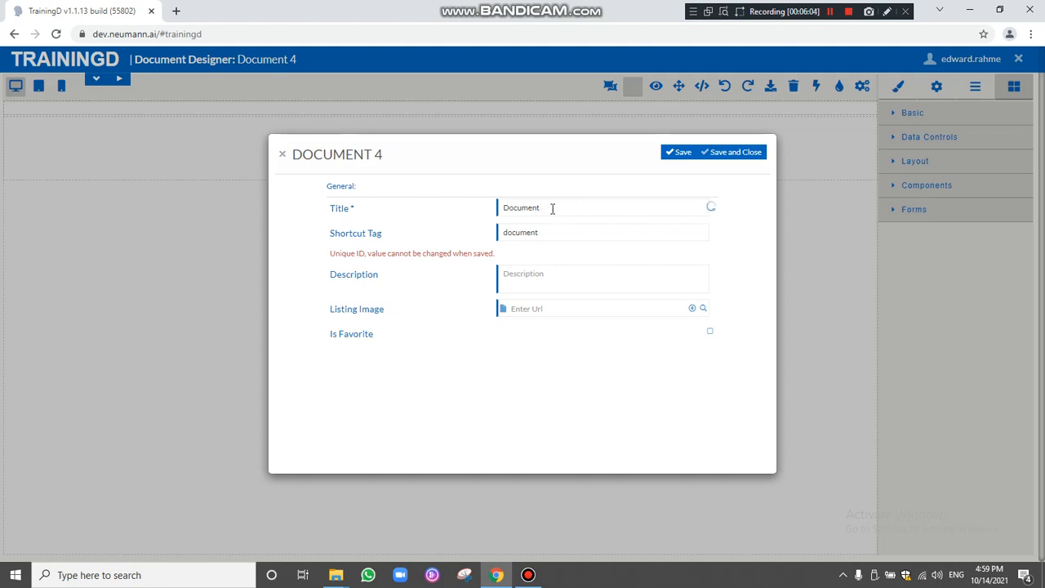
type("I From Db")
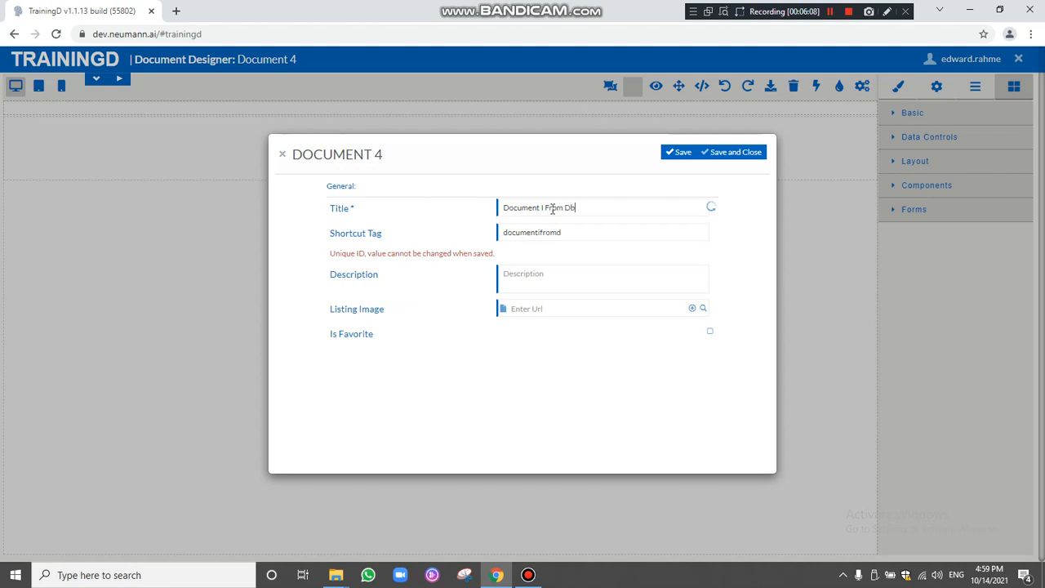
type("ox")
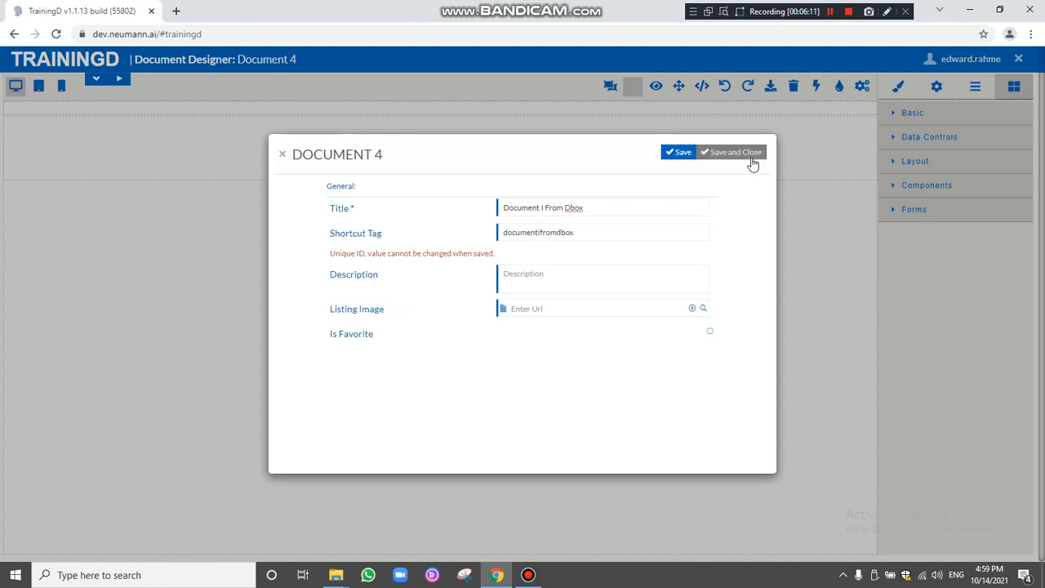
left_click(751, 162)
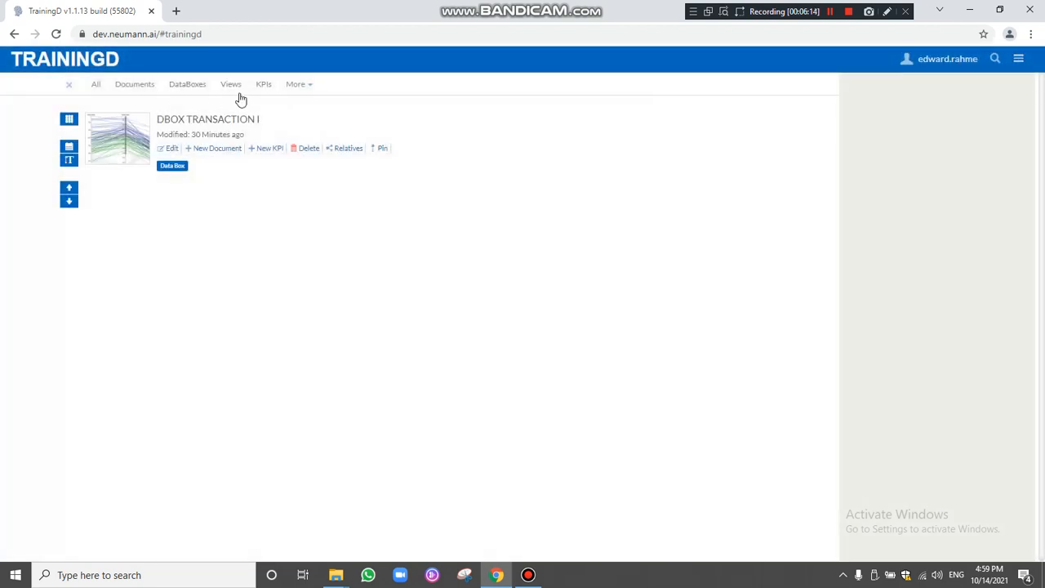
Step: Create a new document with a Data Grid from the saved view View Trx I
left_click(233, 86)
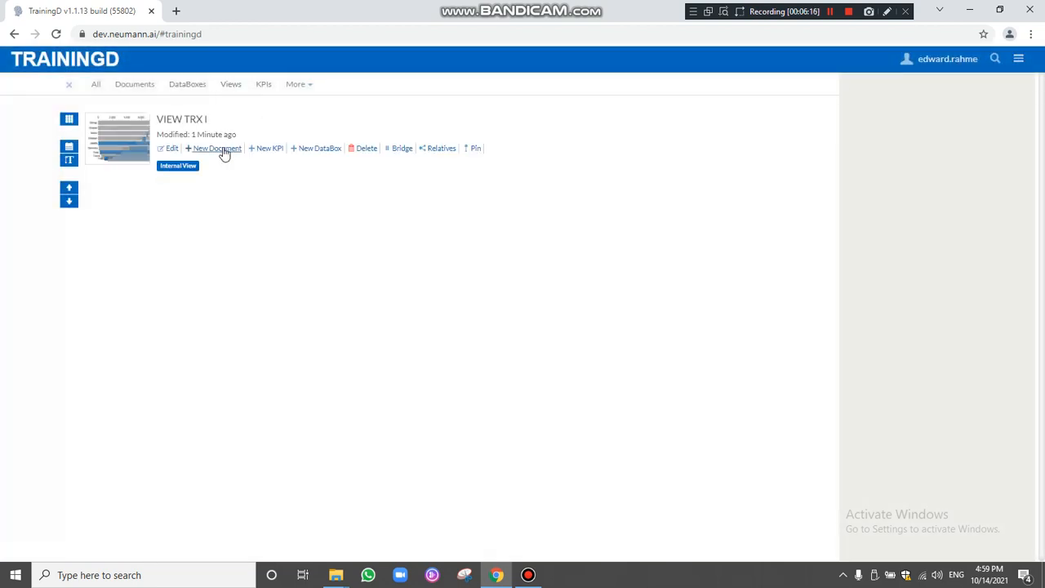
left_click(225, 154)
left_click(262, 185)
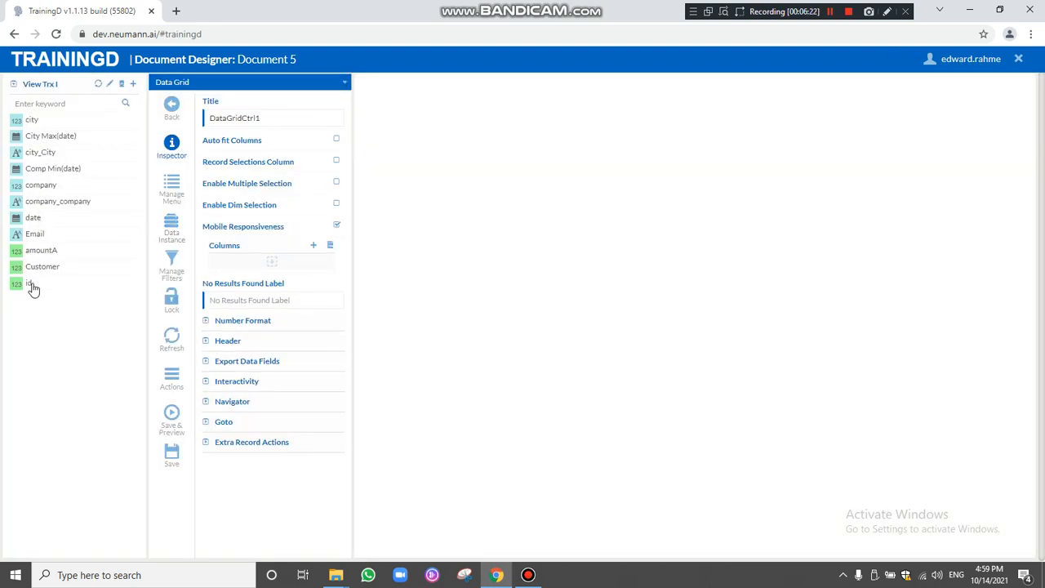
Step: Add the view's id and amountA fields as grid columns and inspect the SQL query generated from the view
left_click_drag(33, 289, 224, 259)
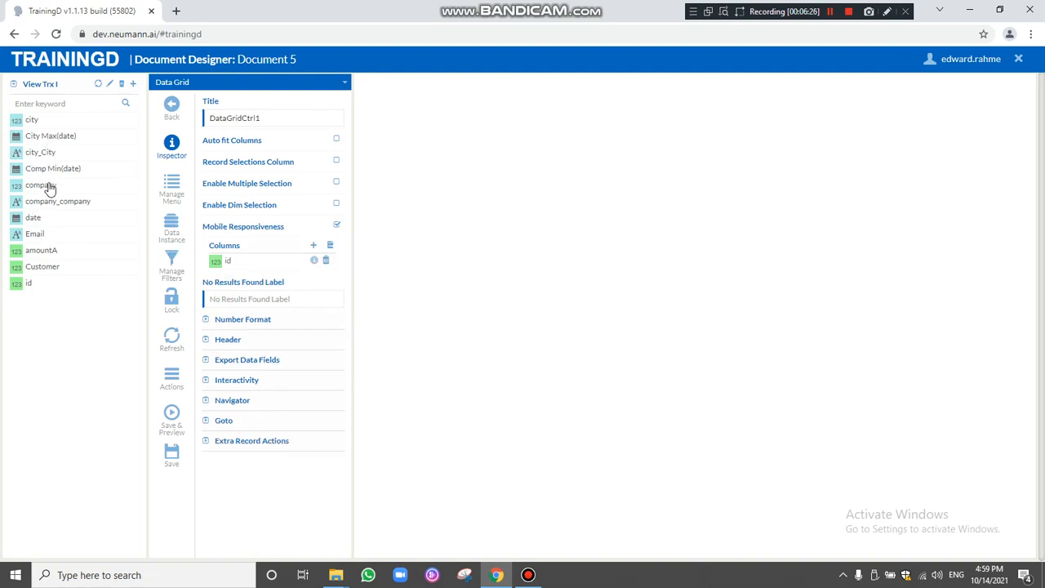
left_click_drag(42, 249, 216, 269)
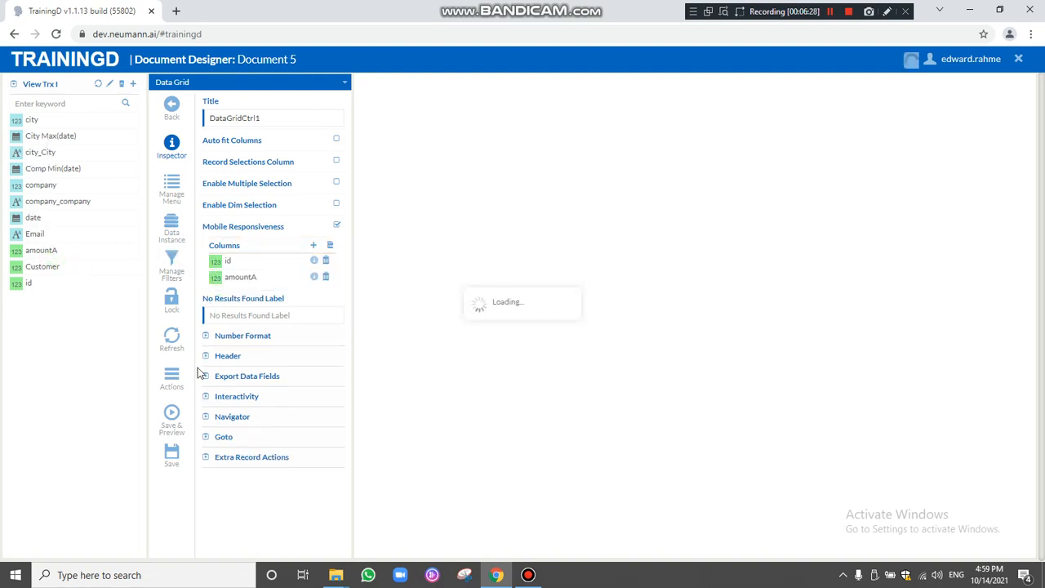
left_click(172, 377)
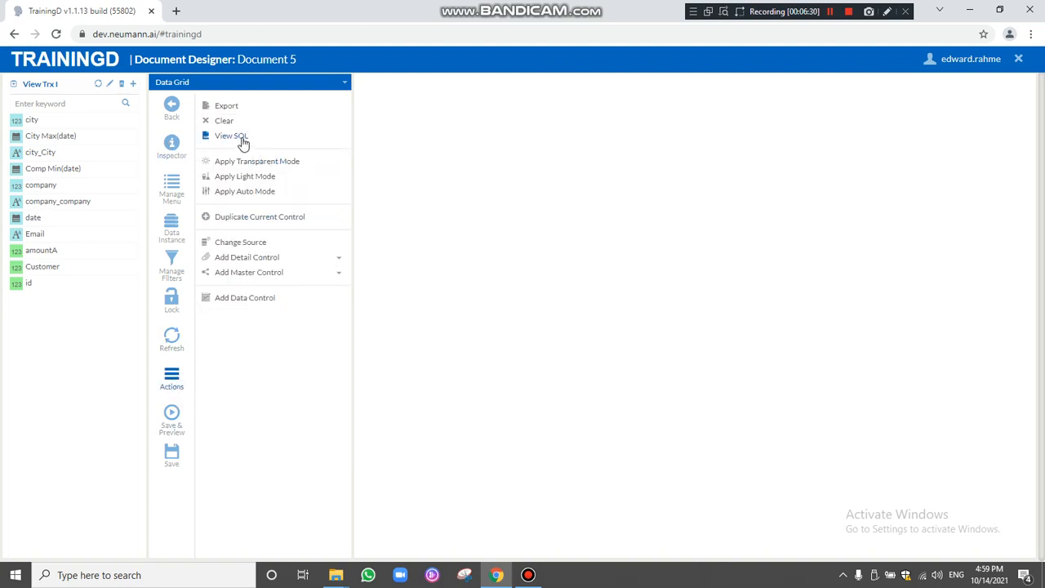
left_click(241, 137)
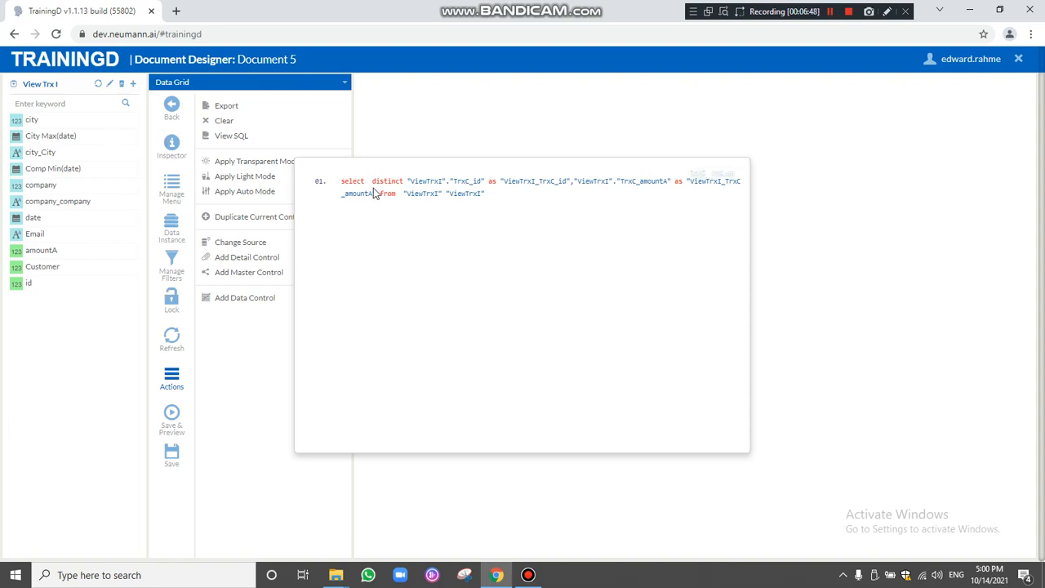
left_click(775, 237)
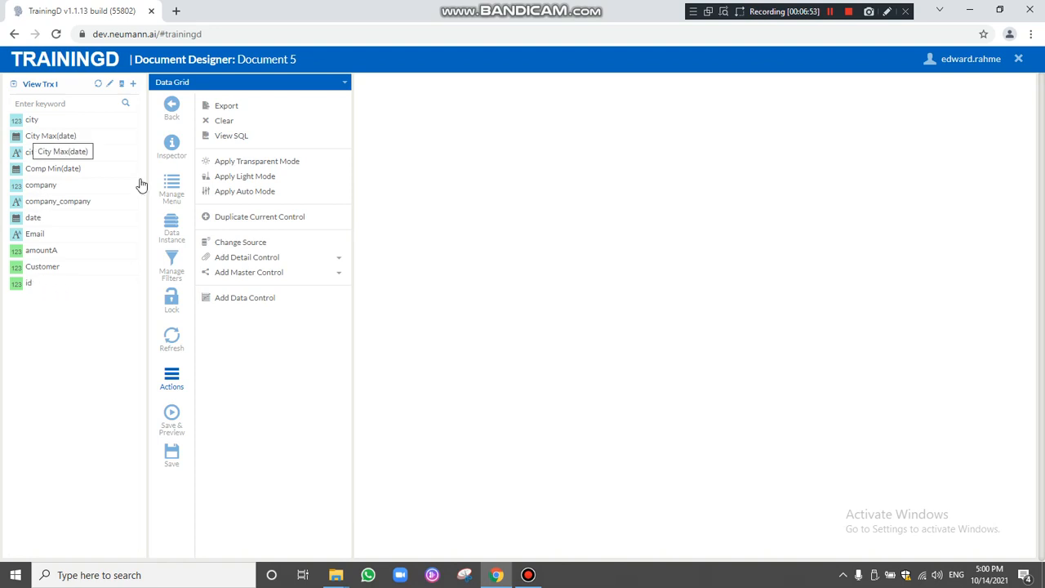
Step: Add the view's City Max(date) field to the grid columns and review the updated SQL
left_click(172, 144)
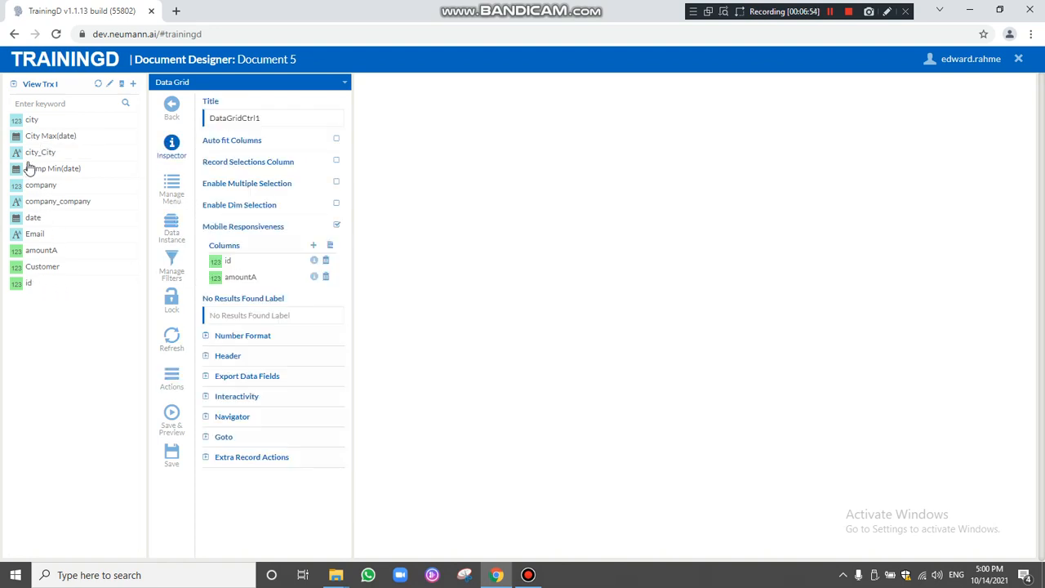
left_click_drag(35, 136, 216, 280)
left_click(171, 377)
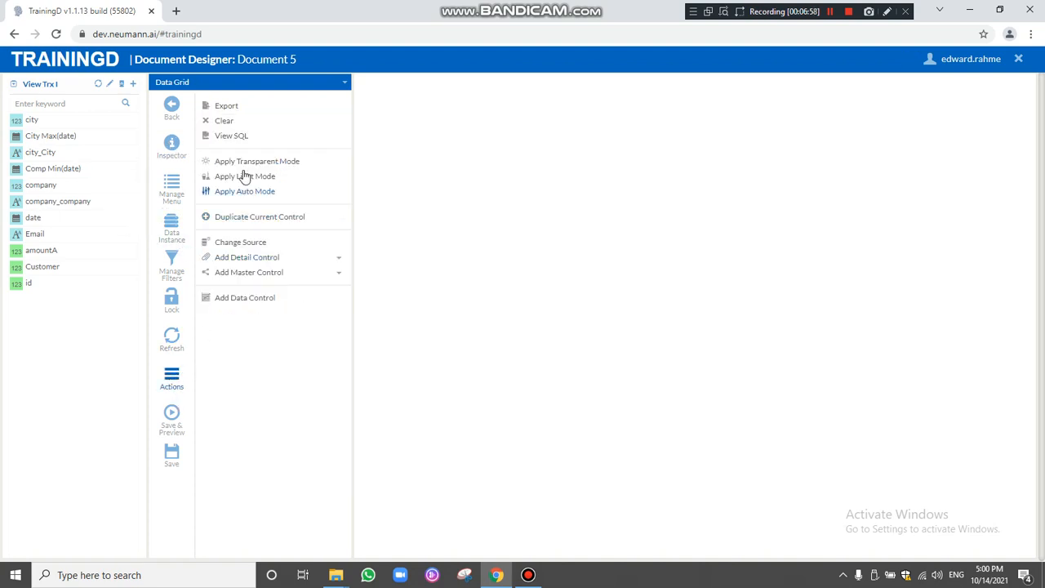
left_click(231, 135)
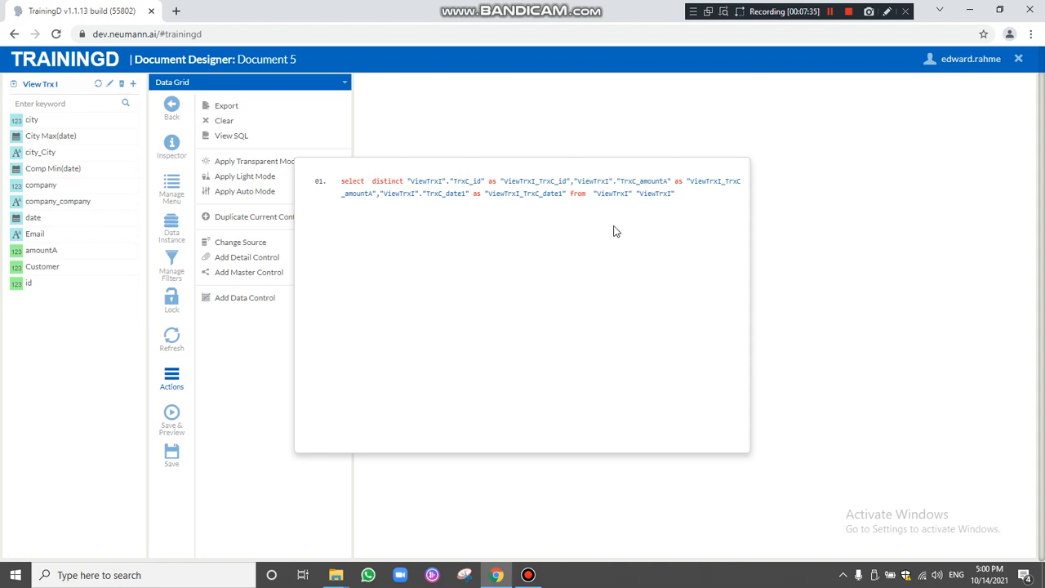
left_click(860, 302)
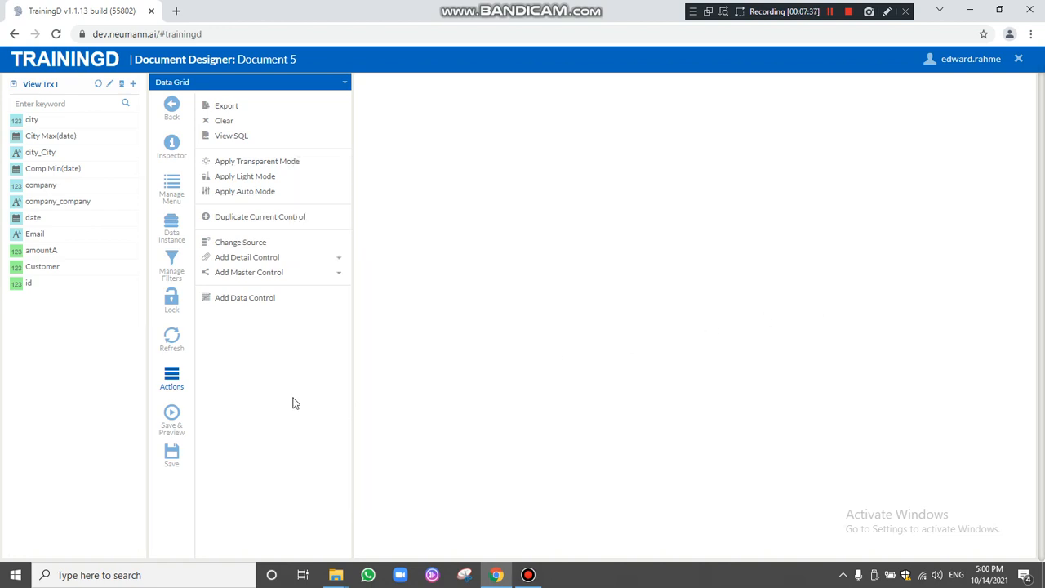
Step: Save and close the view-based document with the title Document I From View
left_click(171, 457)
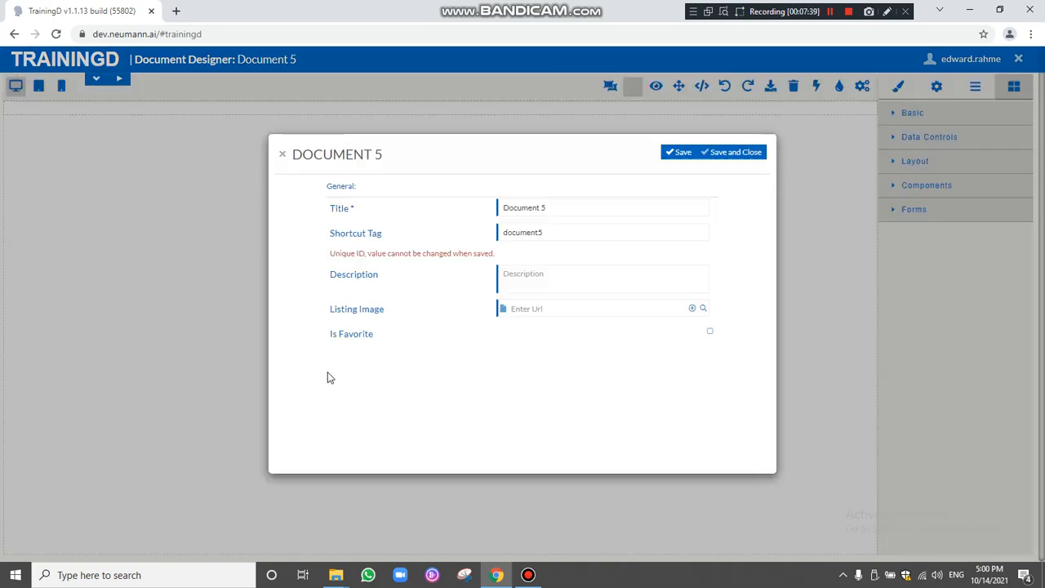
key("BackSpace")
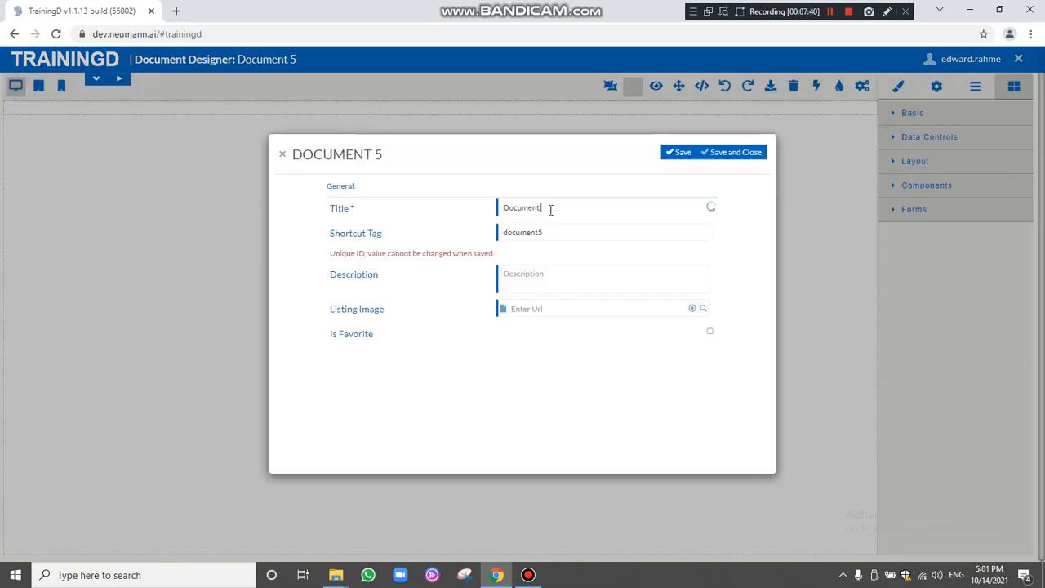
type("I F")
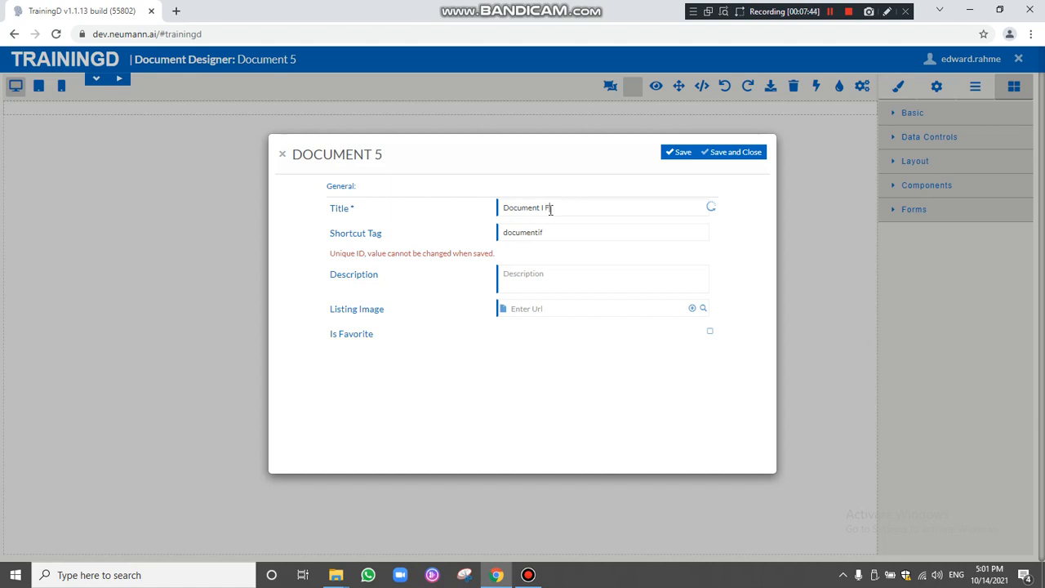
type("rom View")
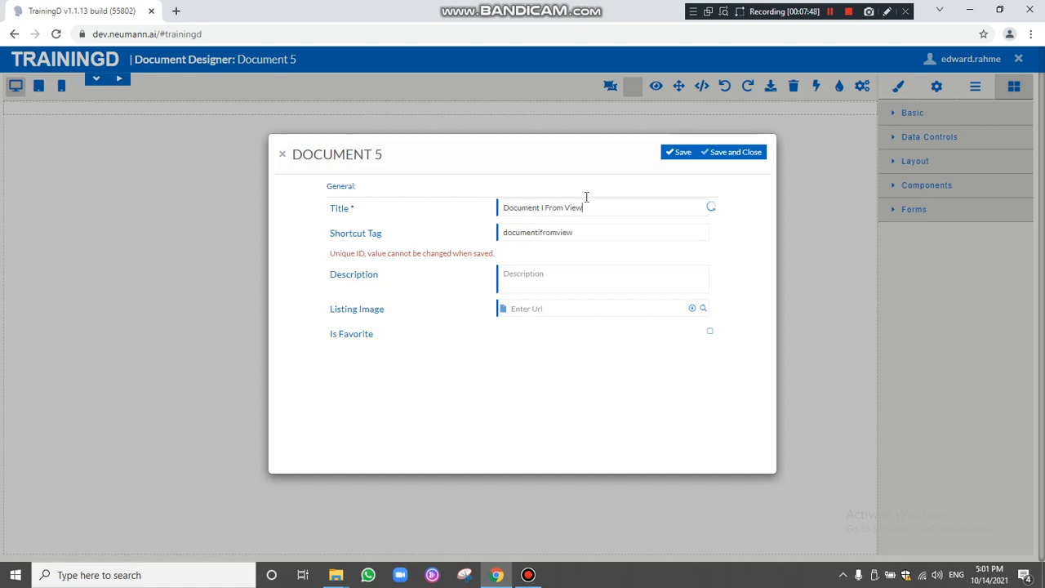
left_click(735, 152)
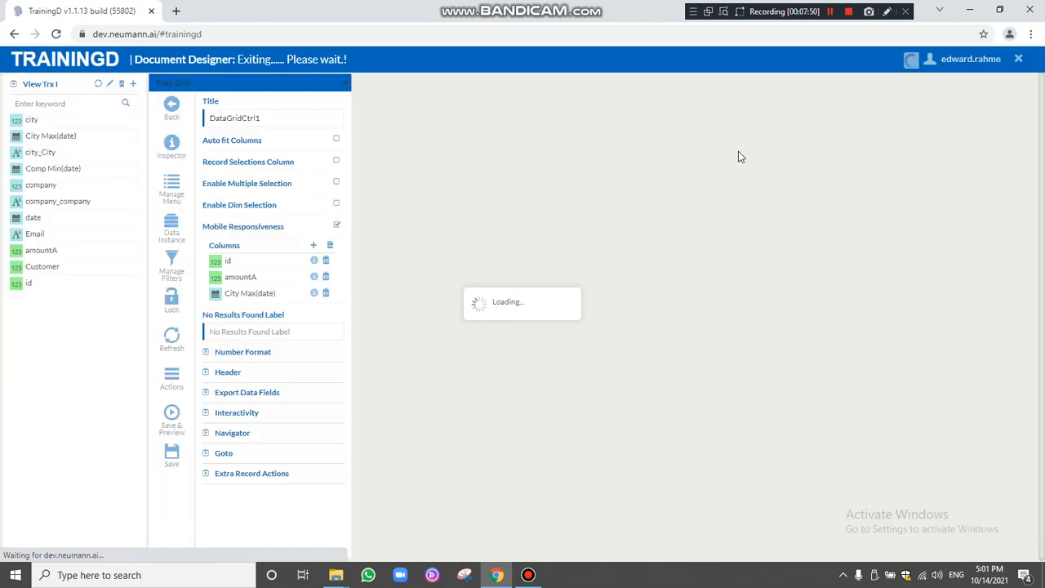